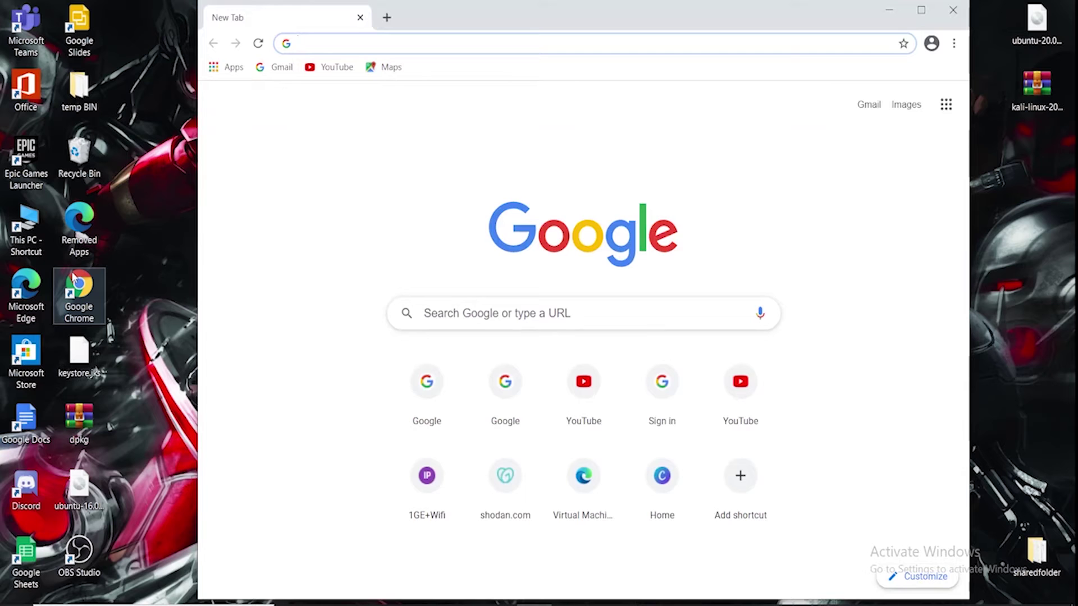
Step: Search Google for "virtualbox download" and open the Downloads – Oracle VM VirtualBox result
{"action": "left_click", "coordinate": [476, 313]}
{"action": "left_click", "coordinate": [478, 342]}
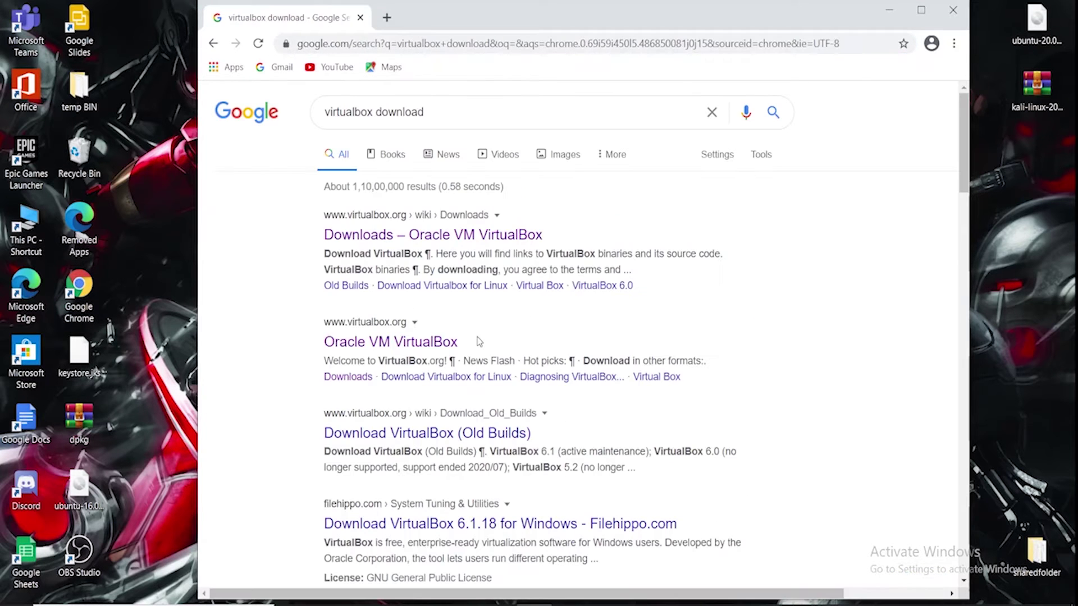
{"action": "left_click", "coordinate": [474, 236]}
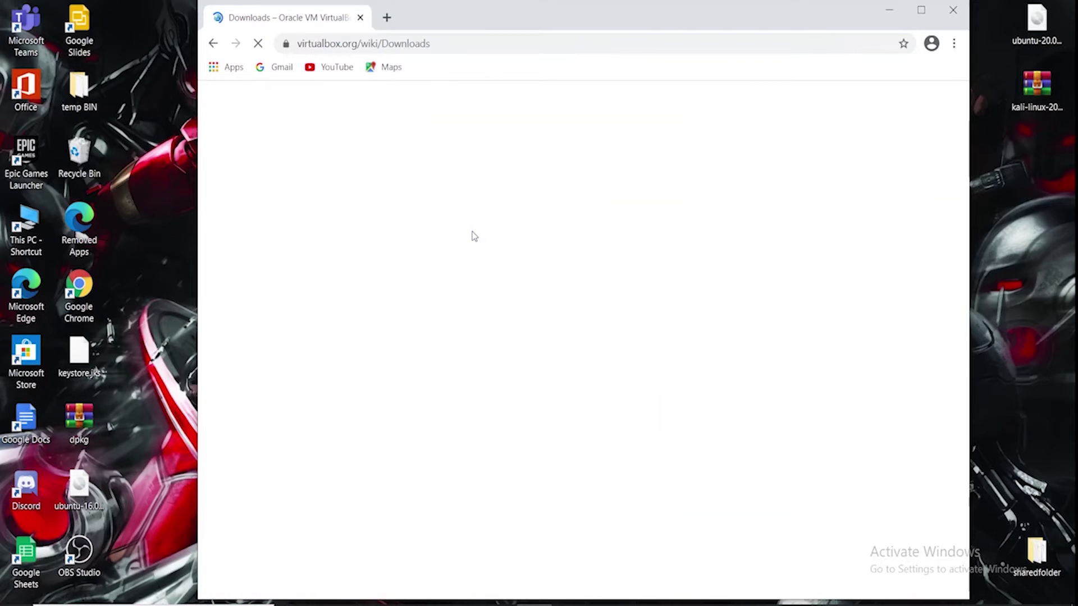
Step: Download the VirtualBox 6.1.18 platform package for Windows hosts
{"action": "double_click", "coordinate": [359, 337]}
{"action": "left_click", "coordinate": [418, 349]}
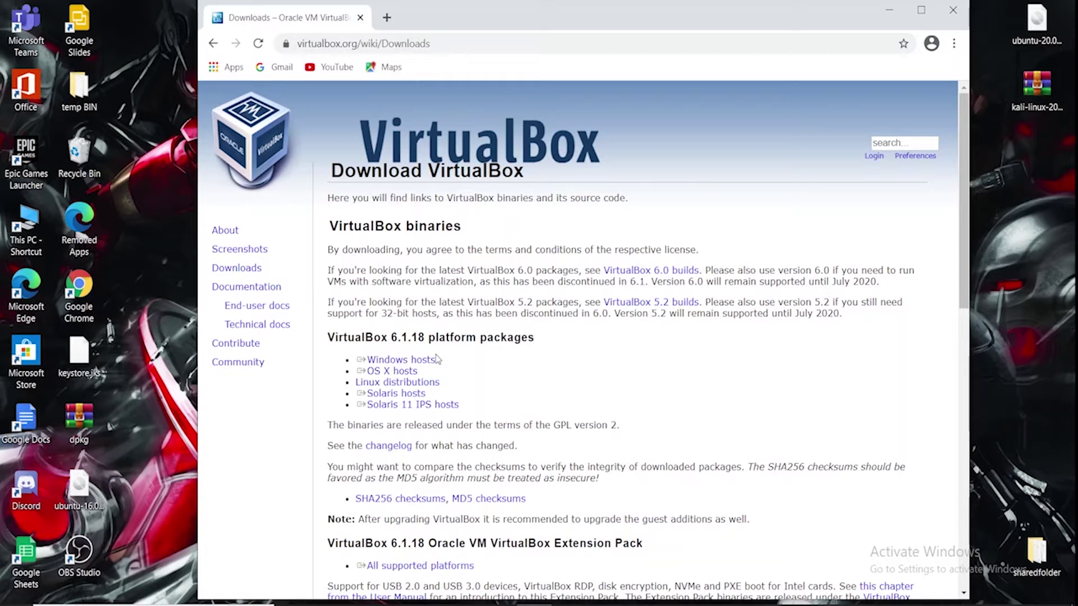
{"action": "triple_click", "coordinate": [419, 360]}
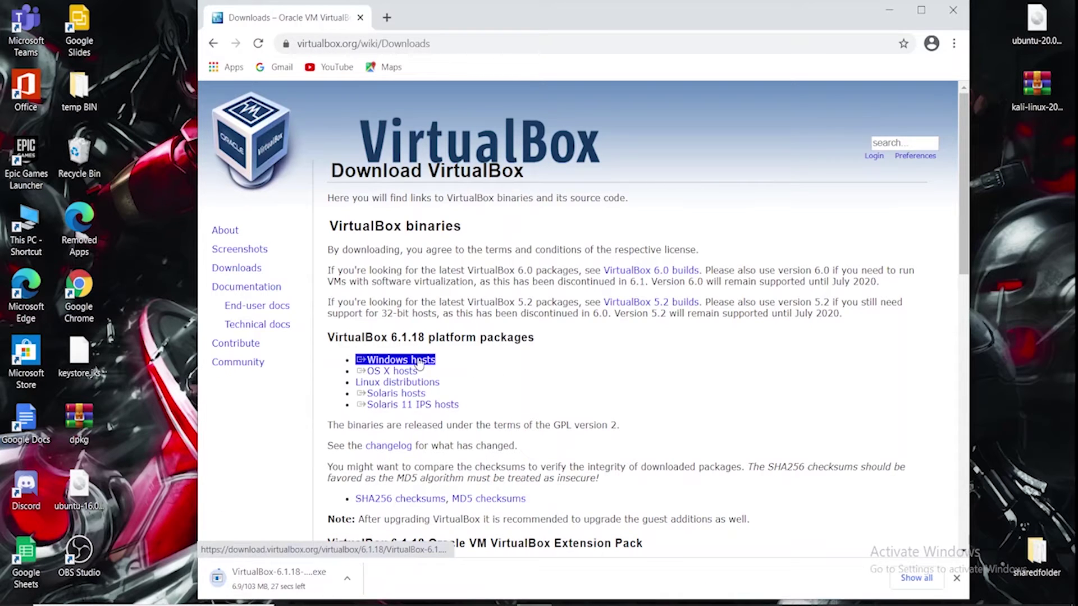
{"action": "left_click", "coordinate": [521, 325]}
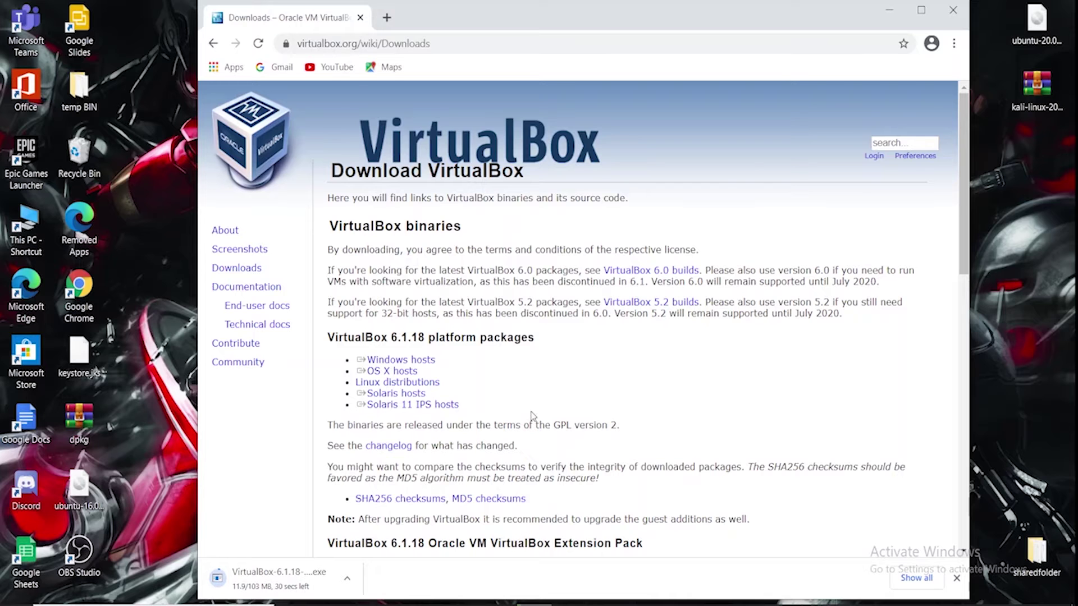
Step: Download the VirtualBox 6.1.18 Oracle VM VirtualBox Extension Pack for all supported platforms
{"action": "scroll", "coordinate": [532, 417], "scroll_direction": "down", "scroll_amount": 2}
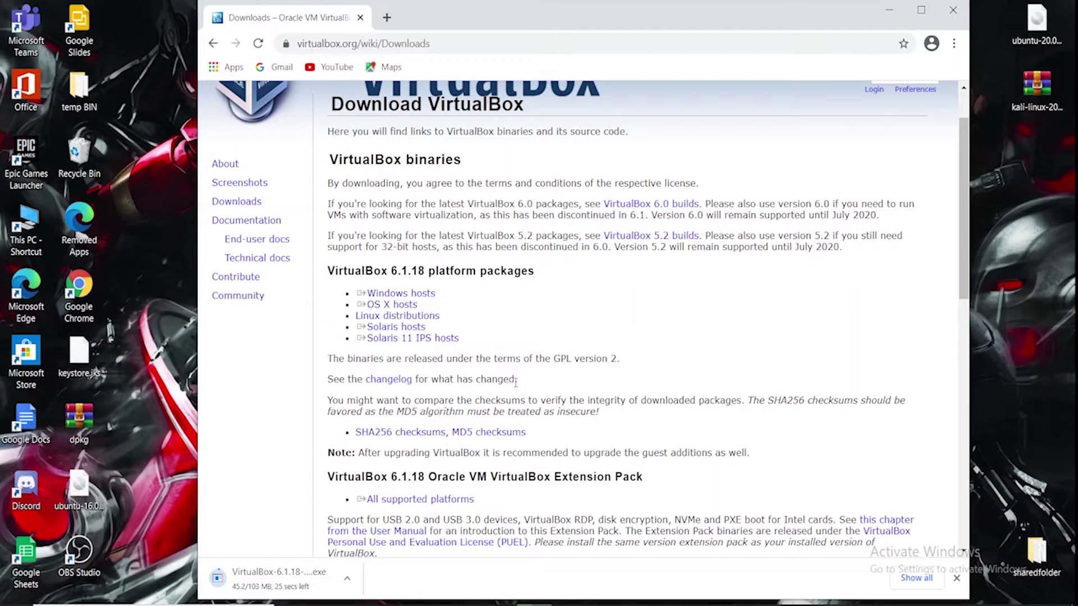
{"action": "scroll", "coordinate": [556, 467], "scroll_direction": "down", "scroll_amount": 1}
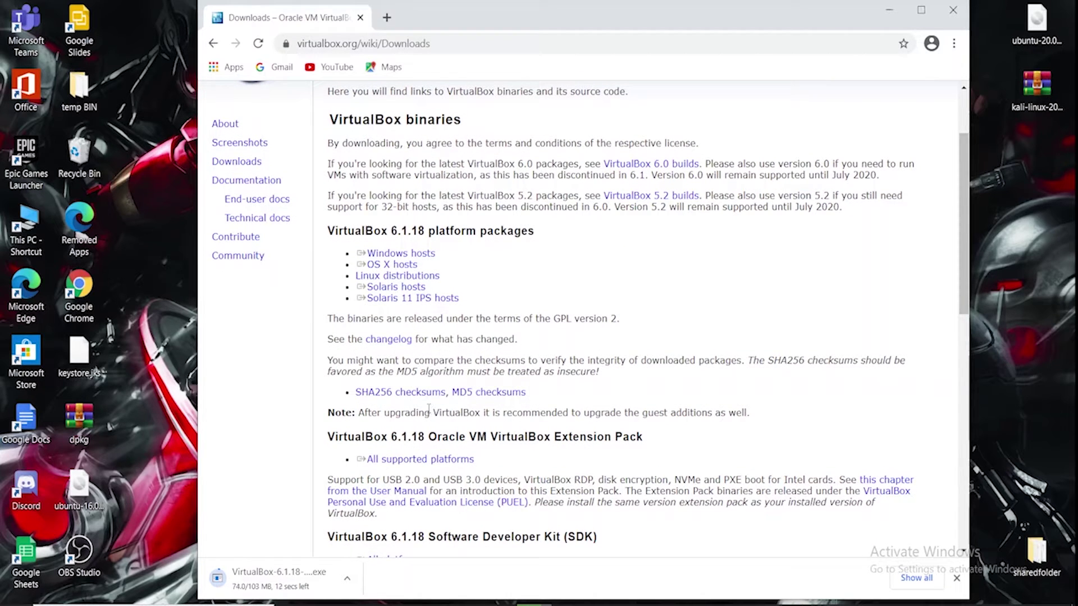
{"action": "left_click", "coordinate": [402, 460]}
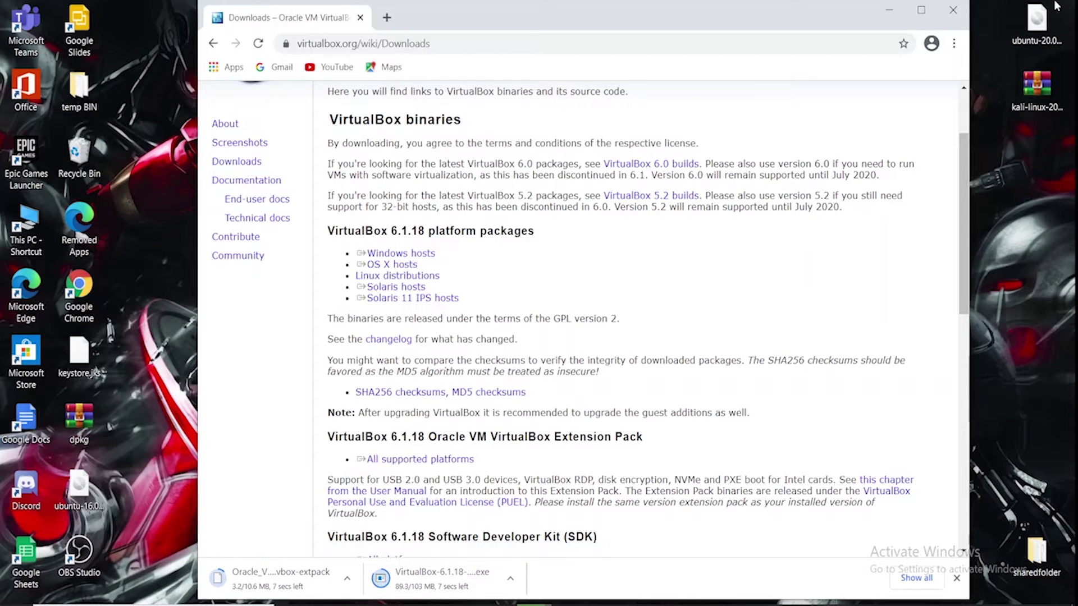
Step: Open the browser's download list and remove the older VirtualBox-6.1.18-142142-Win (2).exe and (1).exe entries
{"action": "left_click", "coordinate": [954, 43]}
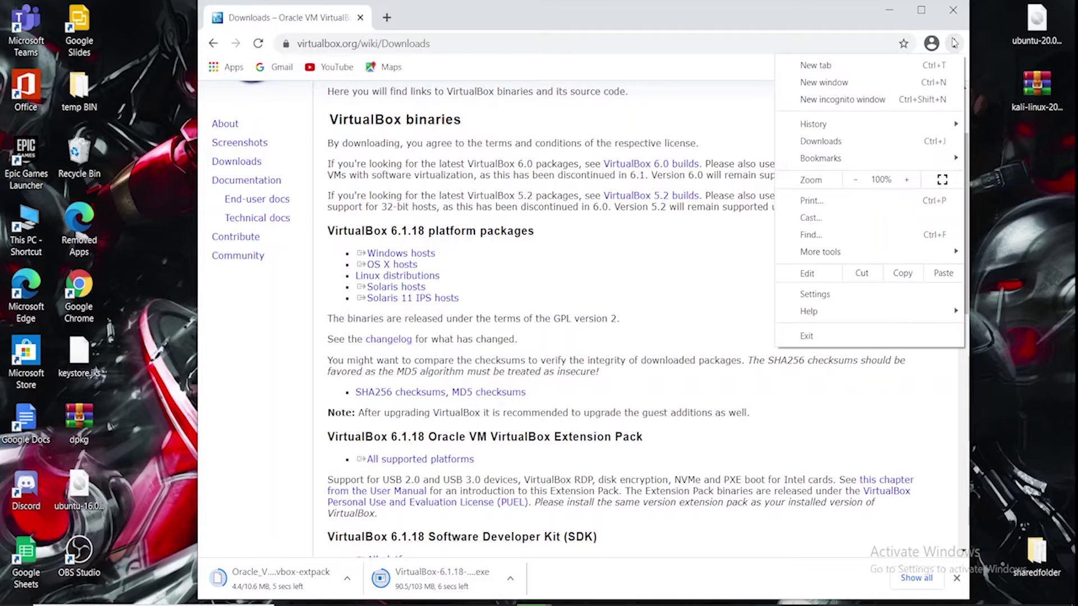
{"action": "left_click", "coordinate": [855, 144]}
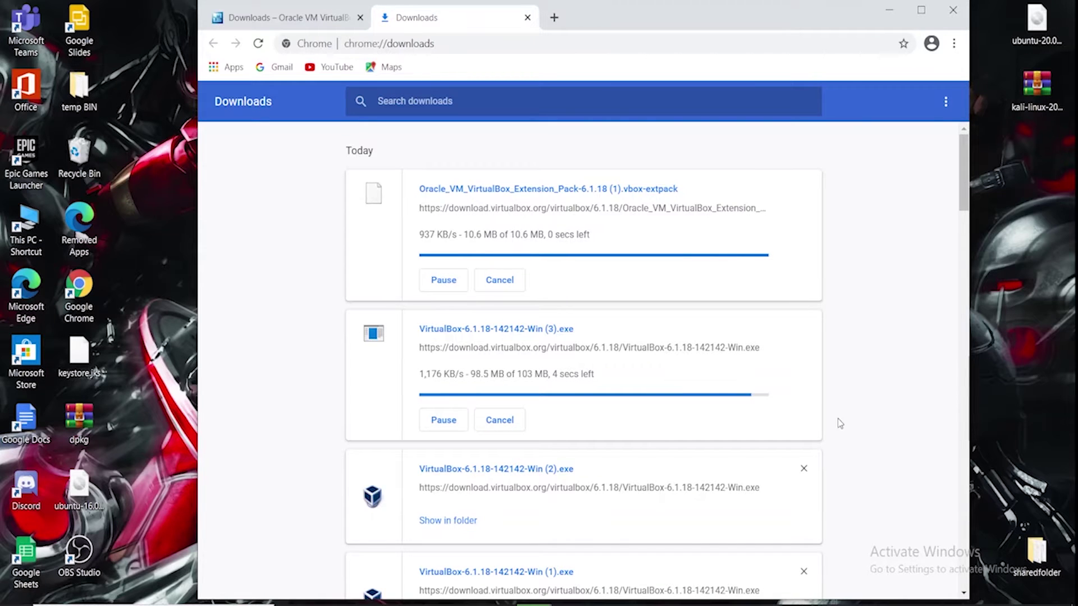
{"action": "left_click", "coordinate": [804, 469]}
{"action": "left_click", "coordinate": [804, 469]}
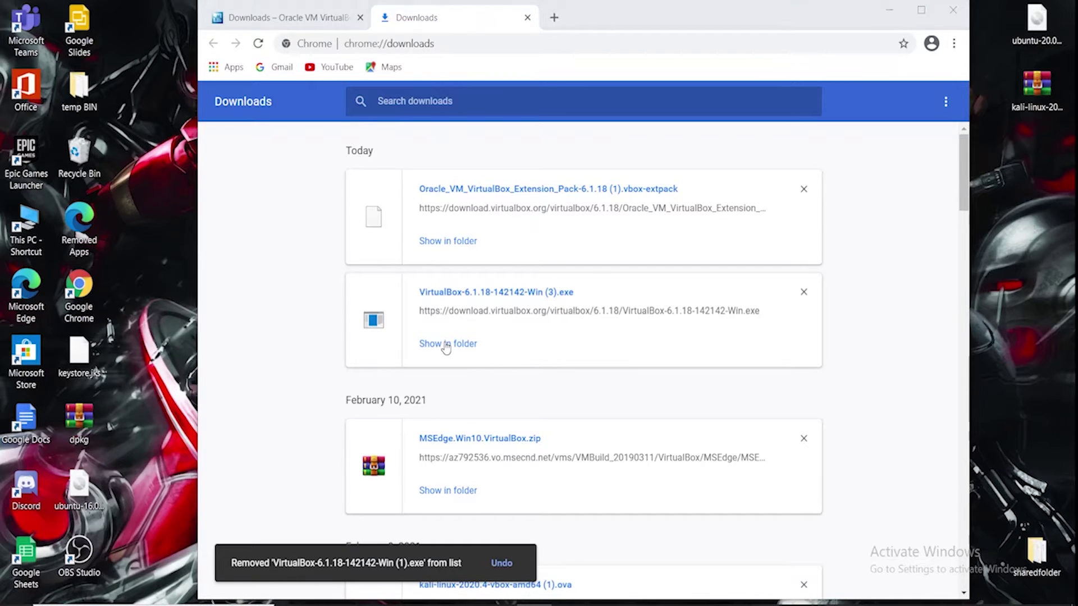
Step: Show VirtualBox-6.1.18-142142-Win (3).exe in its folder, run it, and clear the folder and browser windows away
{"action": "left_click", "coordinate": [445, 345]}
{"action": "left_click", "coordinate": [379, 297]}
{"action": "double_click", "coordinate": [377, 297]}
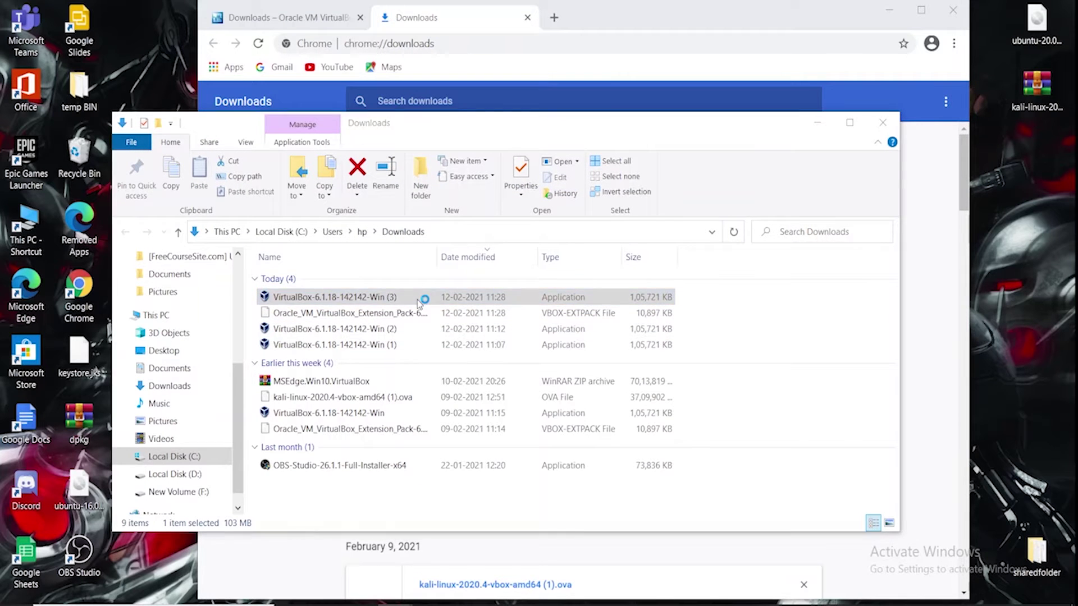
{"action": "left_click", "coordinate": [882, 122]}
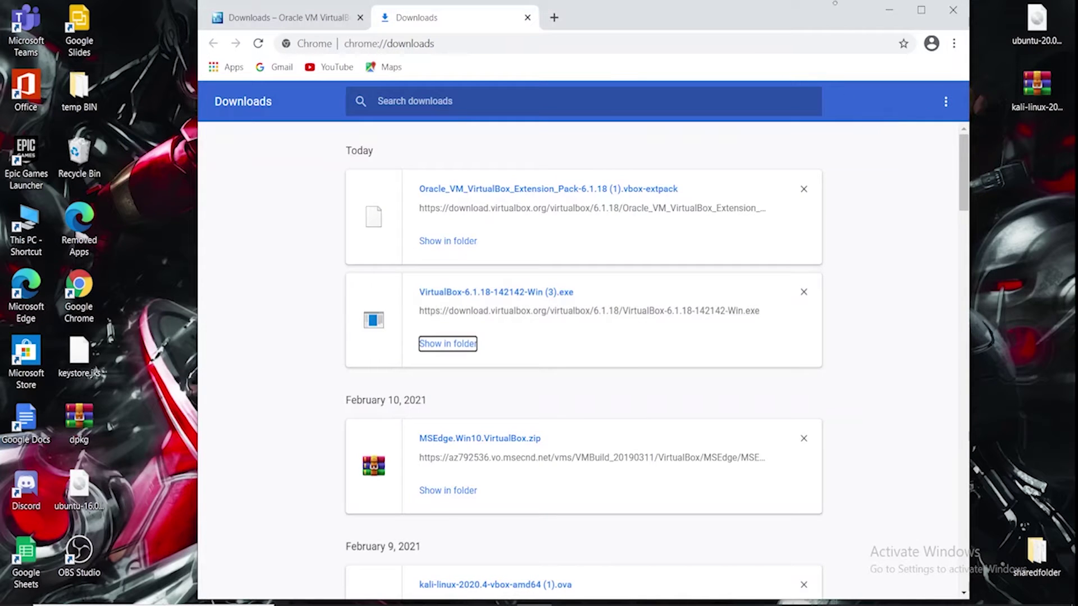
{"action": "left_click", "coordinate": [882, 8]}
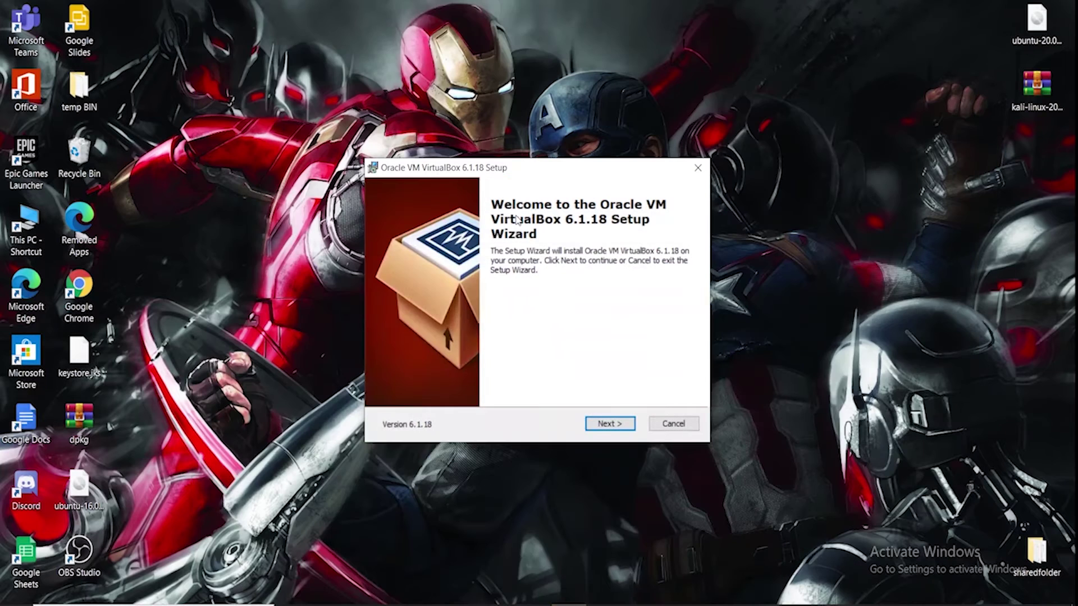
Step: Install Oracle VM VirtualBox 6.1.18 with the default features, location and shortcut options, and finish the setup wizard
{"action": "left_click", "coordinate": [608, 425]}
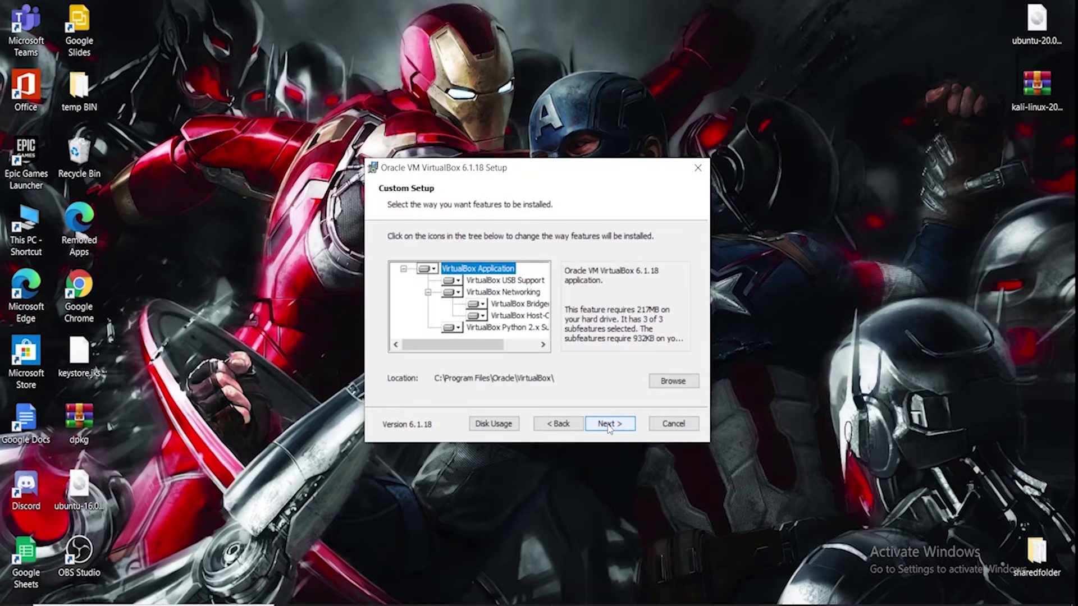
{"action": "left_click", "coordinate": [607, 425]}
{"action": "left_click", "coordinate": [607, 424]}
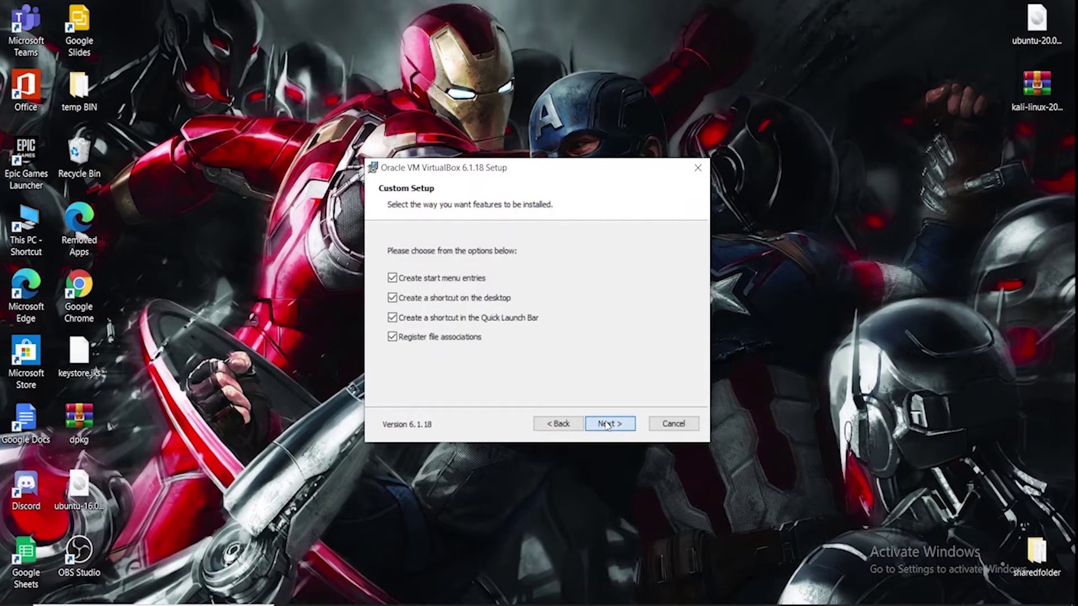
{"action": "left_click", "coordinate": [608, 425]}
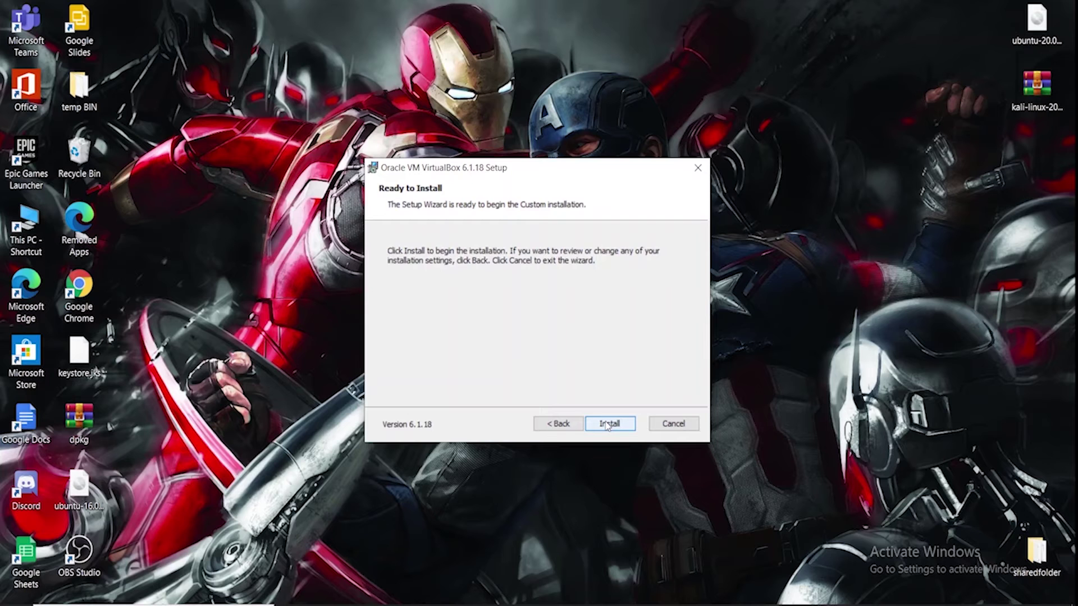
{"action": "left_click", "coordinate": [607, 425]}
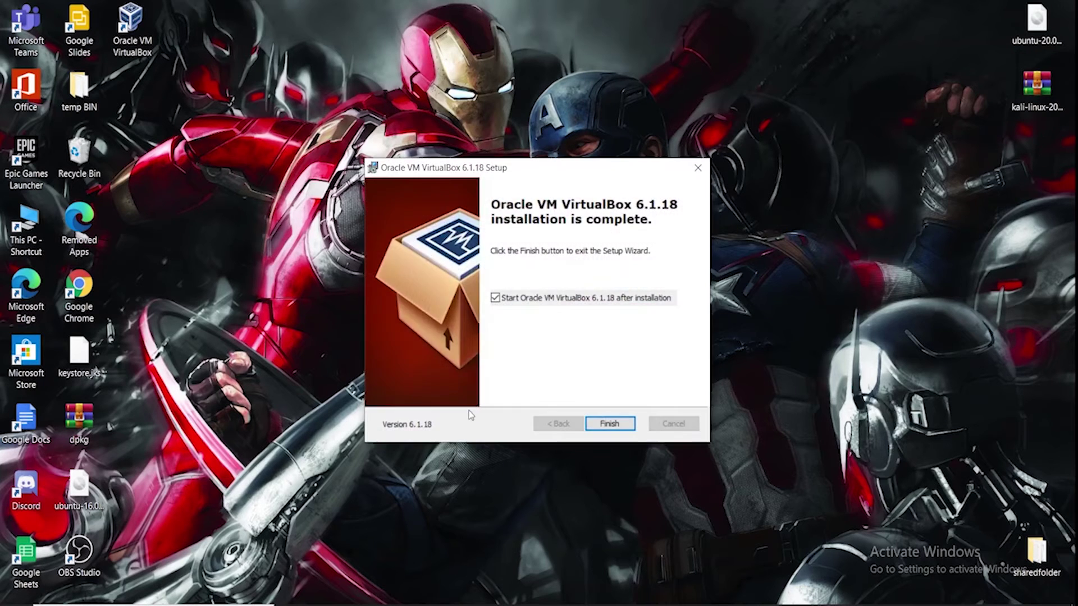
{"action": "left_click", "coordinate": [608, 424]}
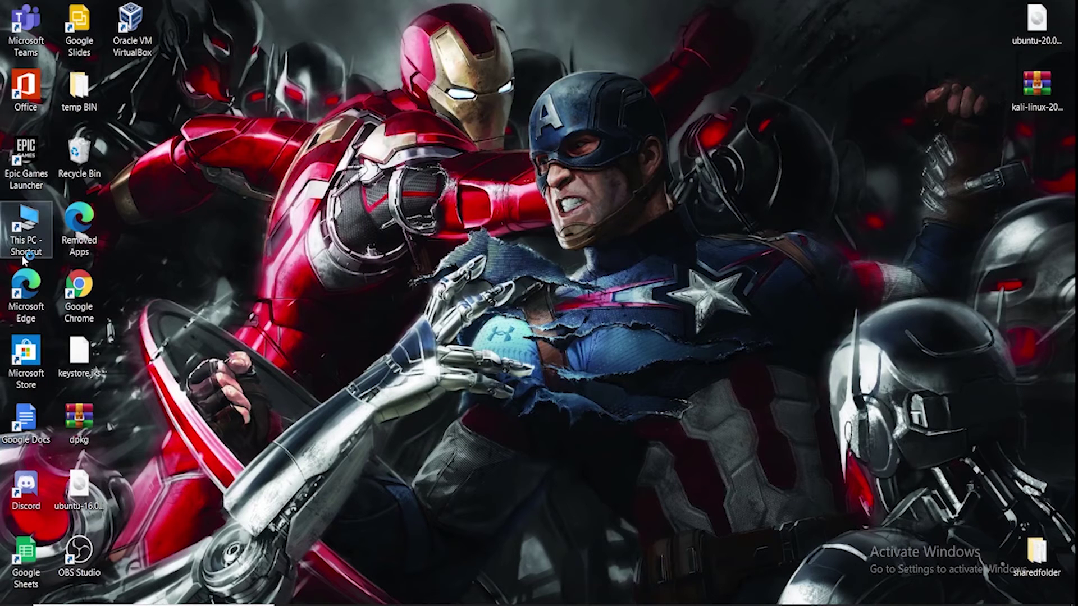
Step: Open the newest Oracle VM VirtualBox Extension Pack file in the Downloads folder and reinstall the pack, accepting its licence
{"action": "double_click", "coordinate": [30, 232]}
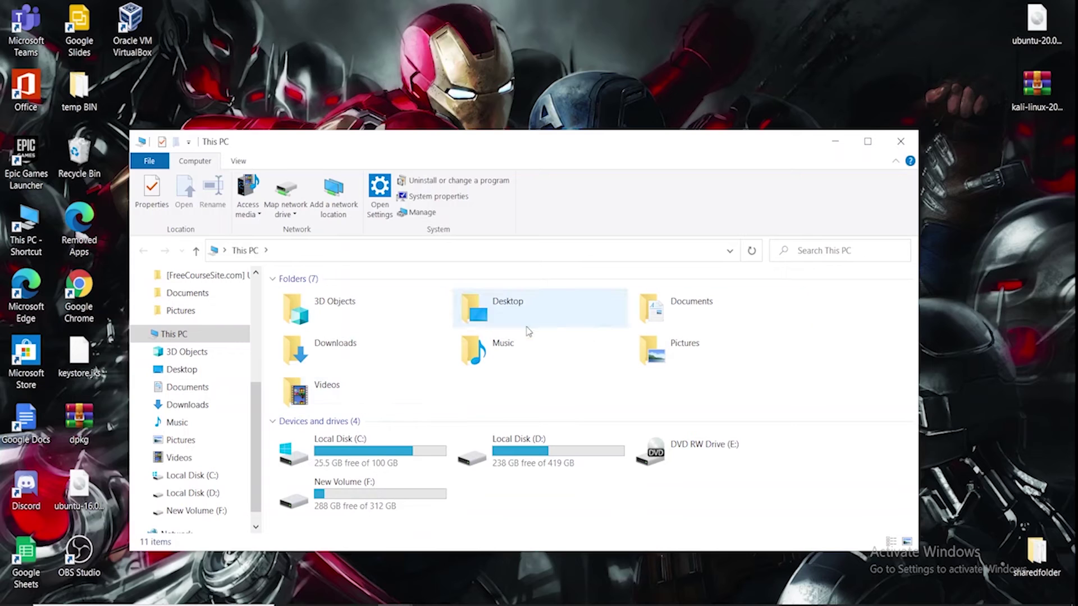
{"action": "double_click", "coordinate": [352, 352]}
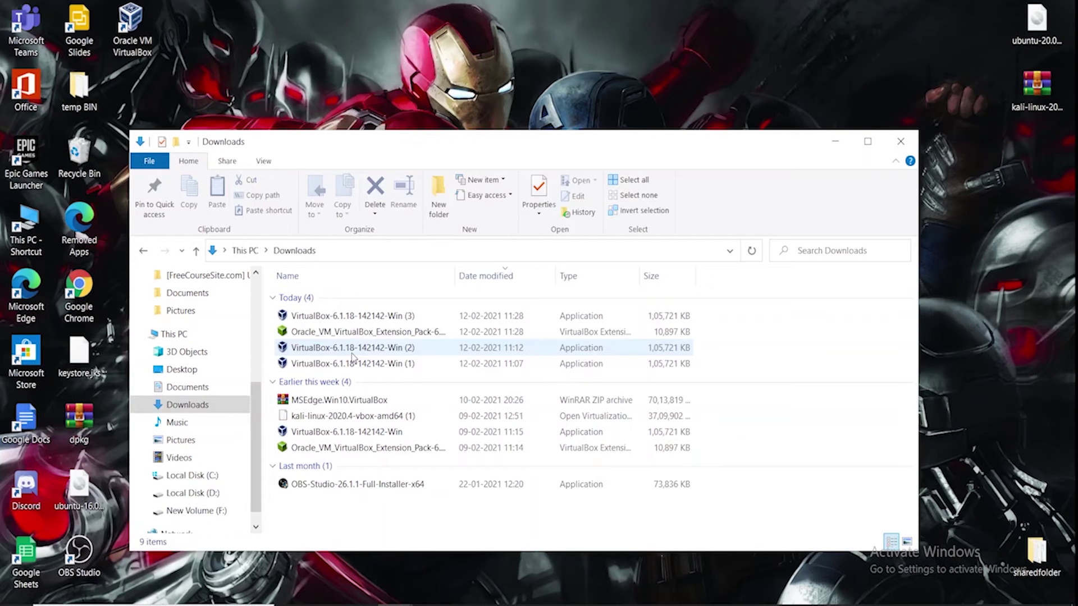
{"action": "double_click", "coordinate": [371, 336]}
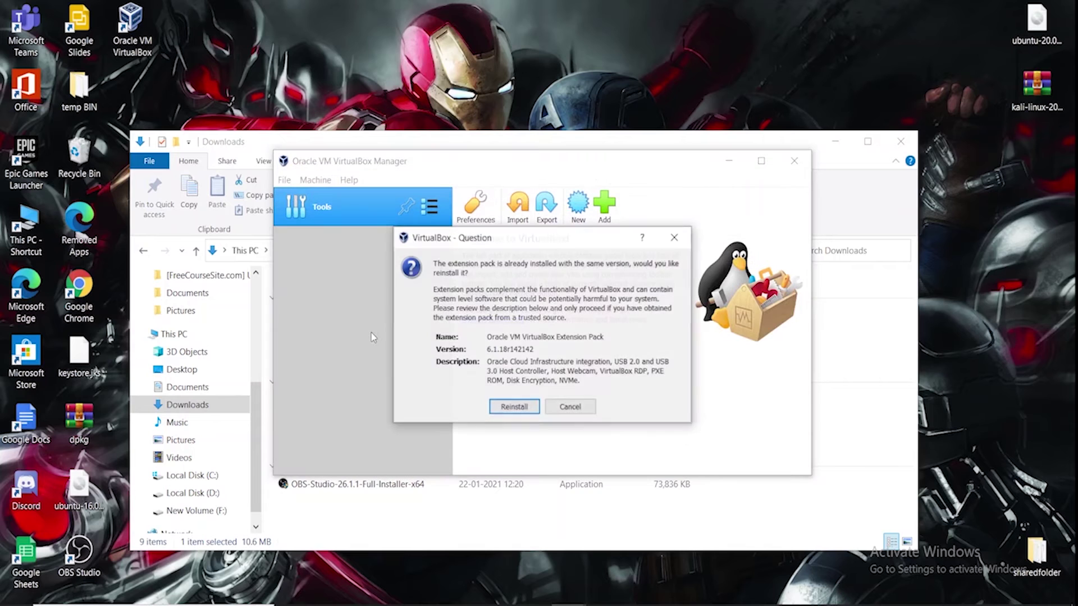
{"action": "left_click", "coordinate": [509, 407]}
{"action": "scroll", "coordinate": [639, 415], "scroll_direction": "down", "scroll_amount": 15}
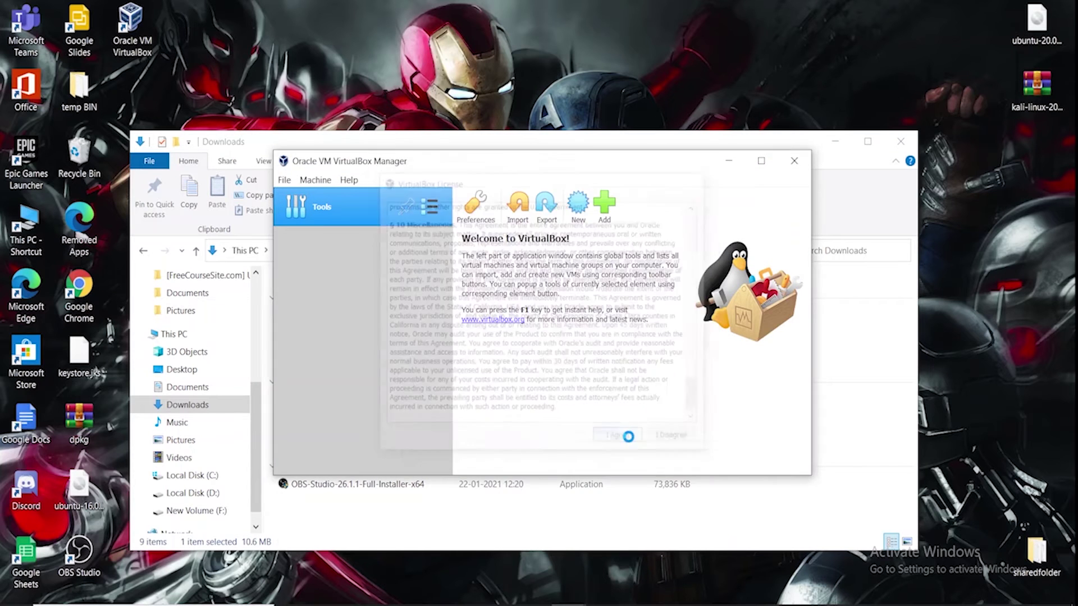
{"action": "left_click", "coordinate": [620, 440]}
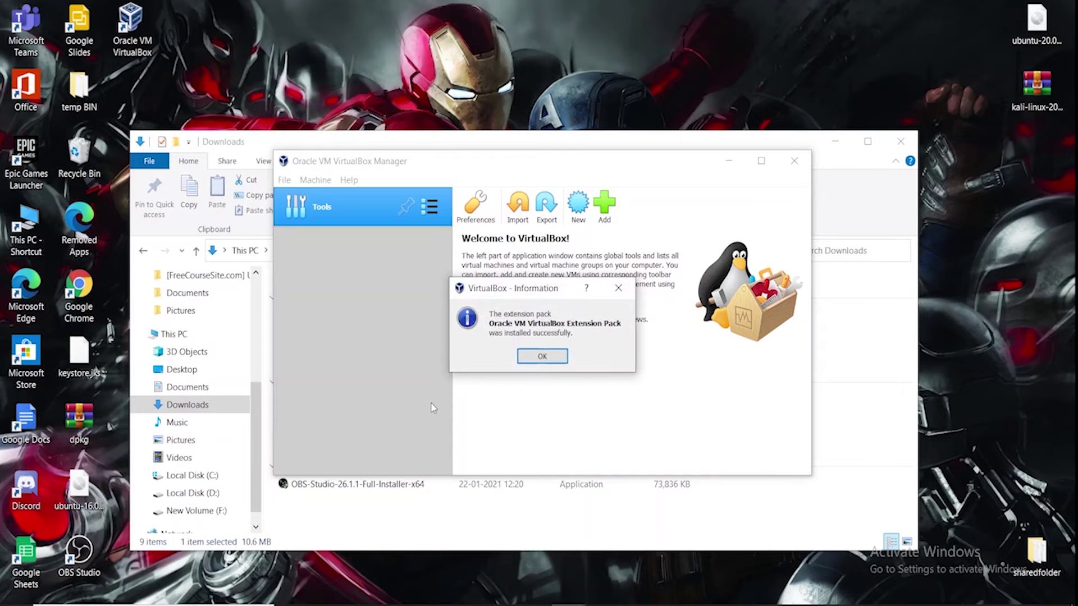
{"action": "left_click", "coordinate": [543, 356]}
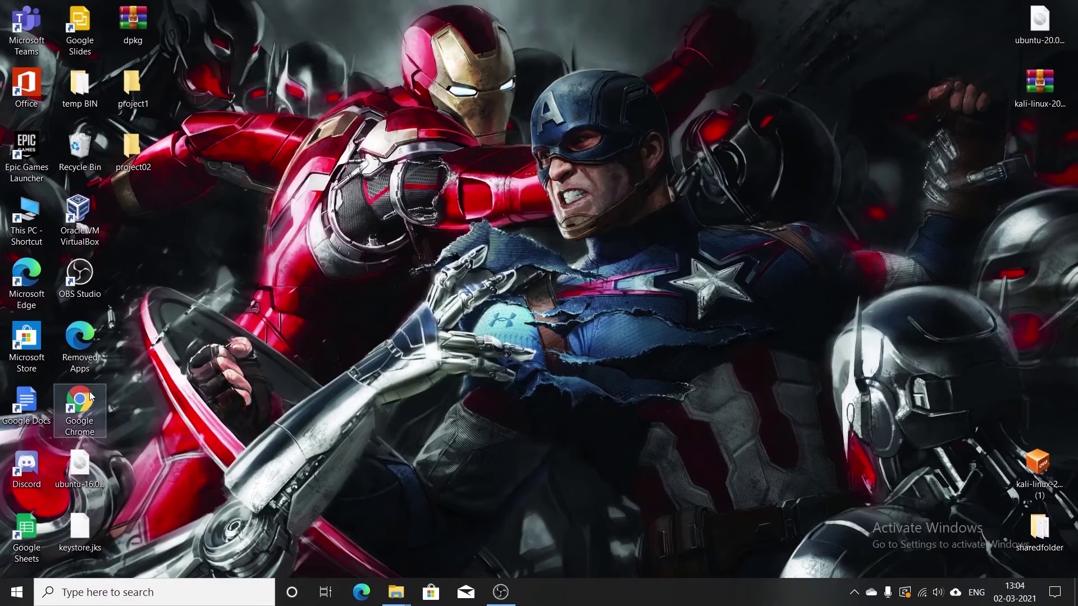
Step: Switch to Google Chrome, search for "kali linux virtual image download" and open Offensive Security's image page in a maximized window
{"action": "double_click", "coordinate": [79, 401]}
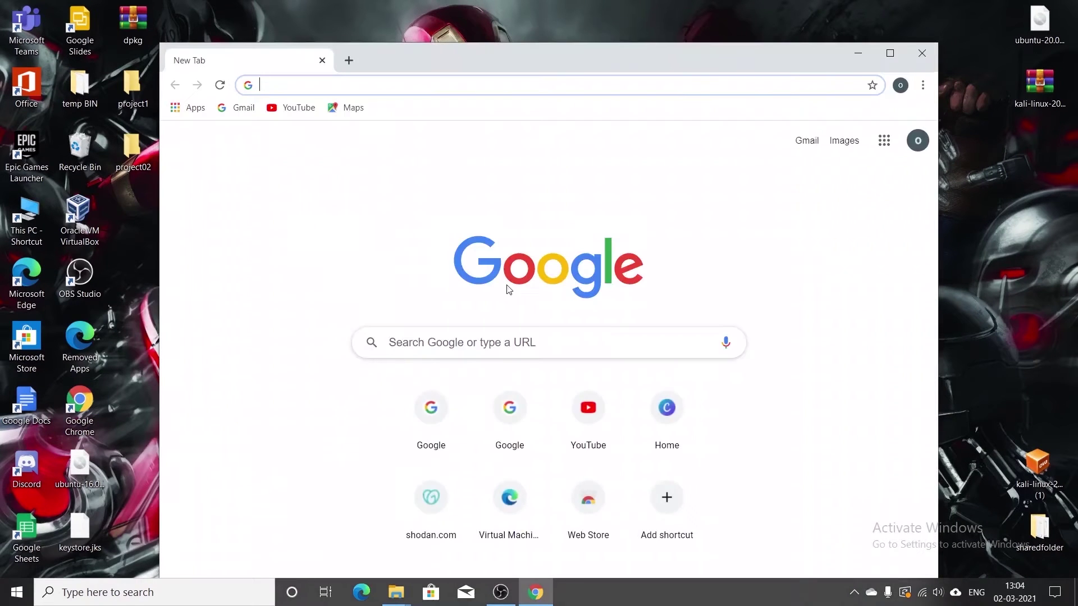
{"action": "left_click", "coordinate": [494, 337]}
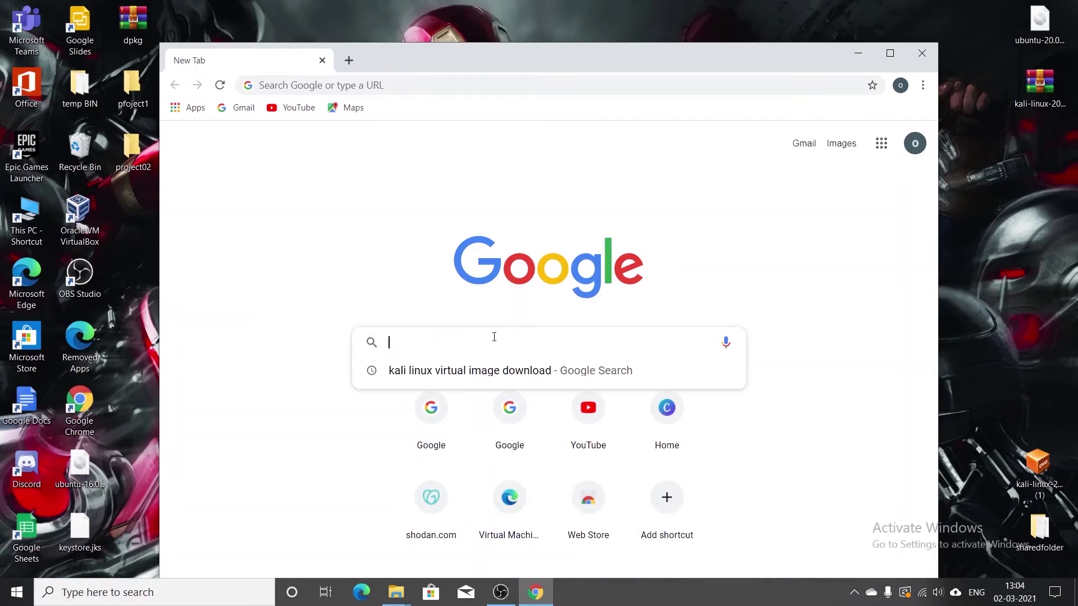
{"action": "left_click", "coordinate": [471, 373]}
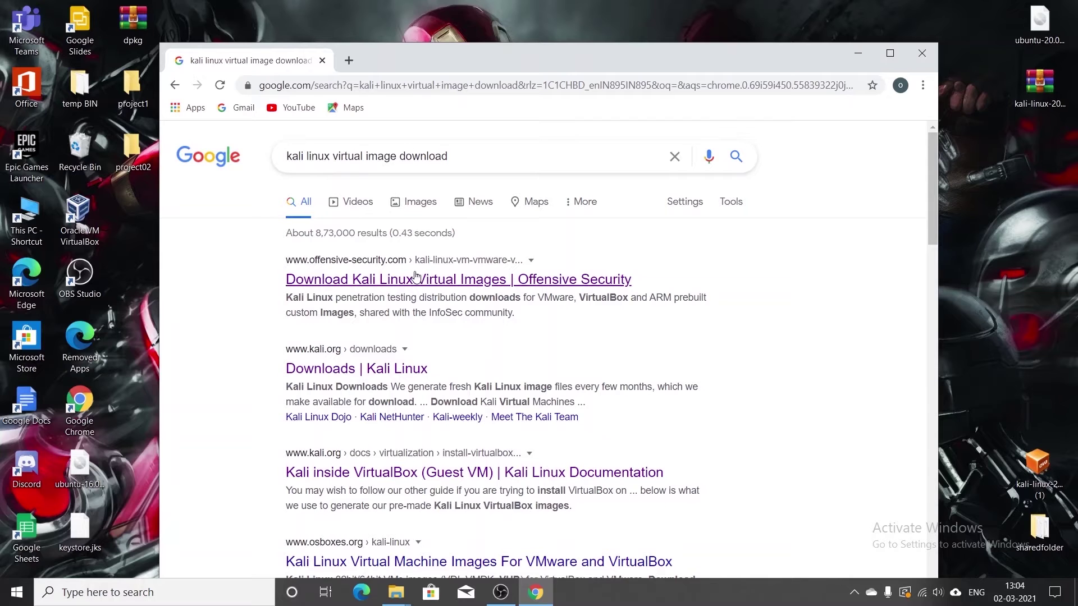
{"action": "left_click", "coordinate": [430, 281]}
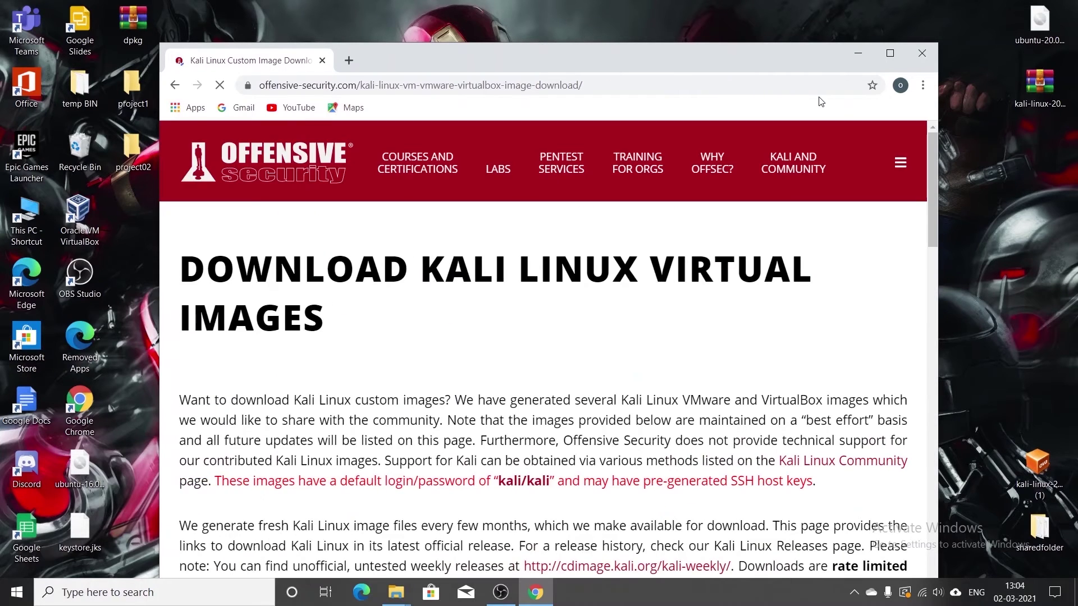
{"action": "left_click", "coordinate": [890, 54]}
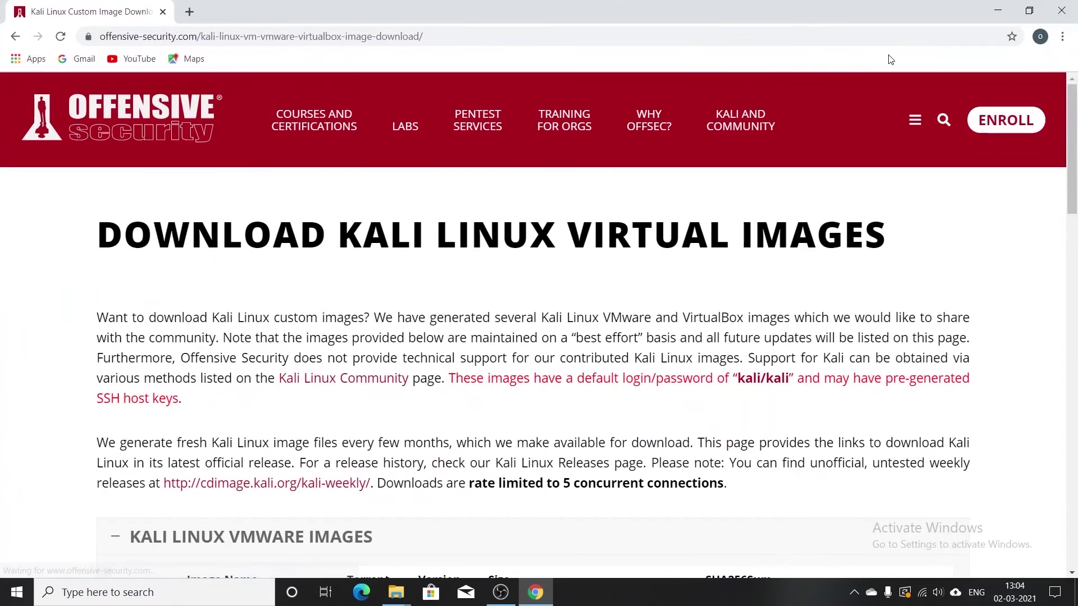
Step: Expand the Kali Linux VirtualBox Images section and download the Kali Linux VirtualBox 64-Bit (OVA) image, version 2021.1
{"action": "scroll", "coordinate": [496, 264], "scroll_direction": "down", "scroll_amount": 5}
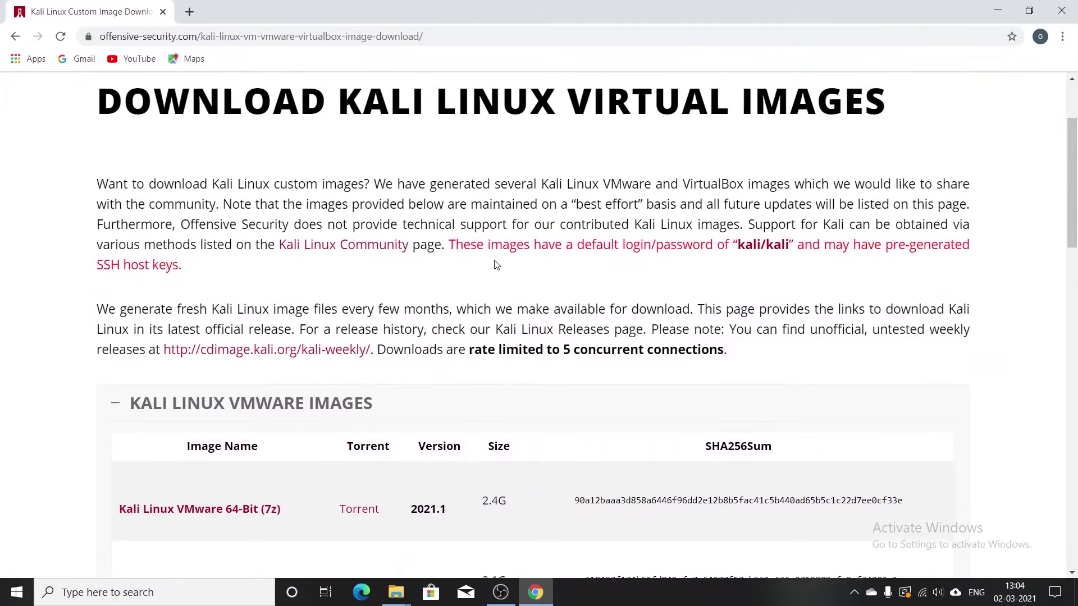
{"action": "scroll", "coordinate": [495, 264], "scroll_direction": "down", "scroll_amount": 2}
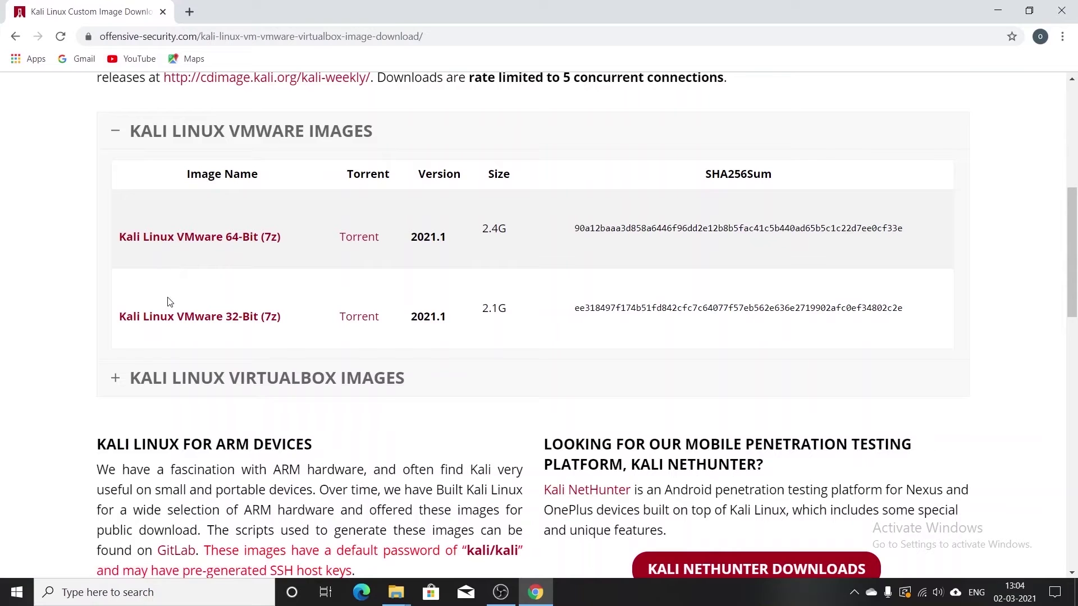
{"action": "left_click", "coordinate": [117, 380]}
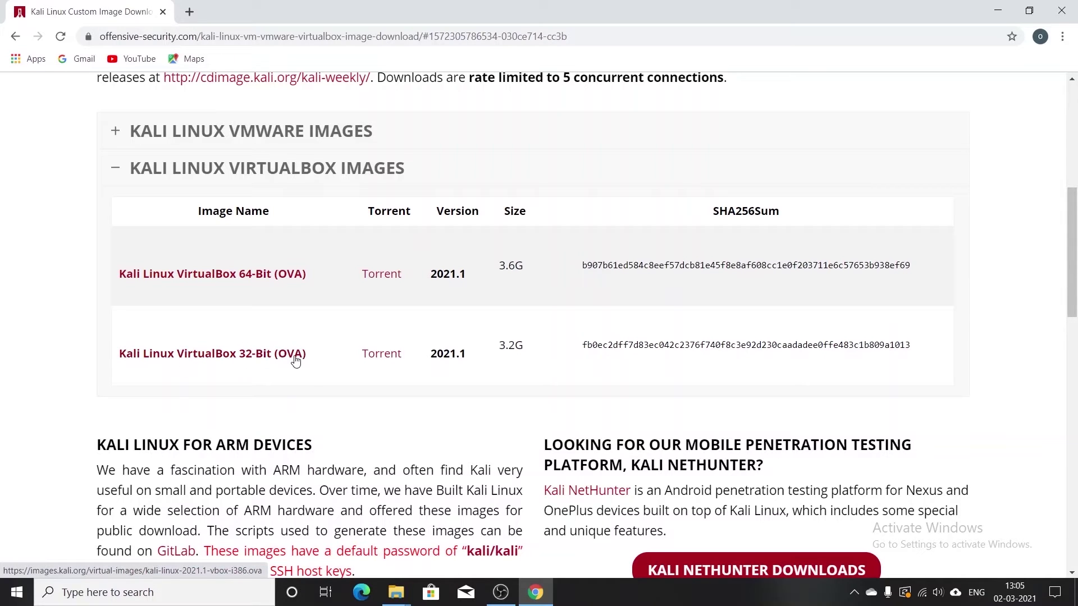
{"action": "left_click", "coordinate": [255, 276]}
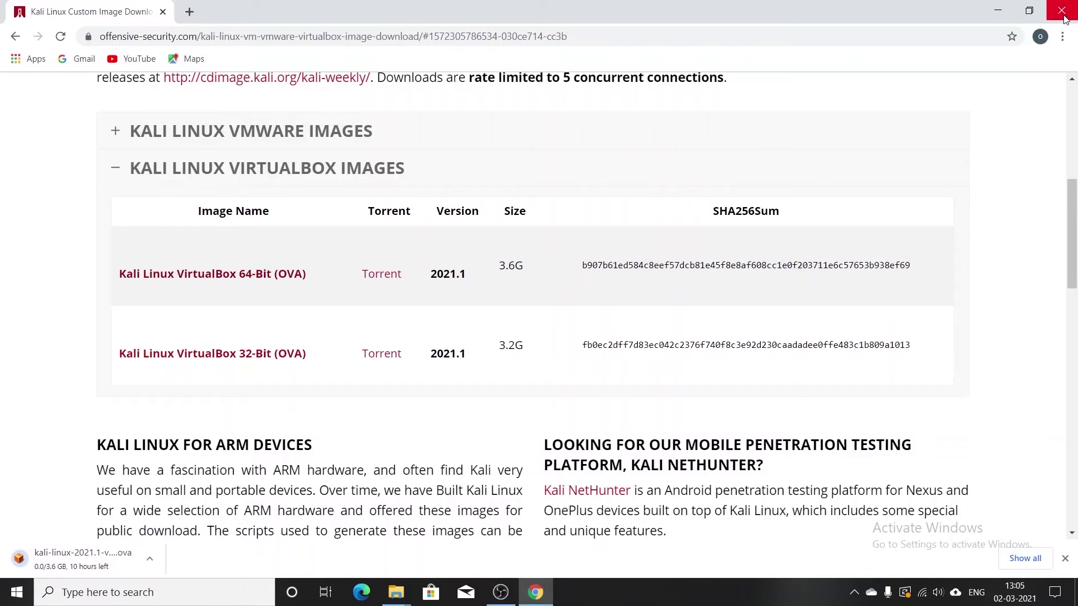
Step: Open the browser's download list, pause the kali-linux-2021.1-vbox-amd64.ova download and minimize the browser window
{"action": "left_click", "coordinate": [1062, 36]}
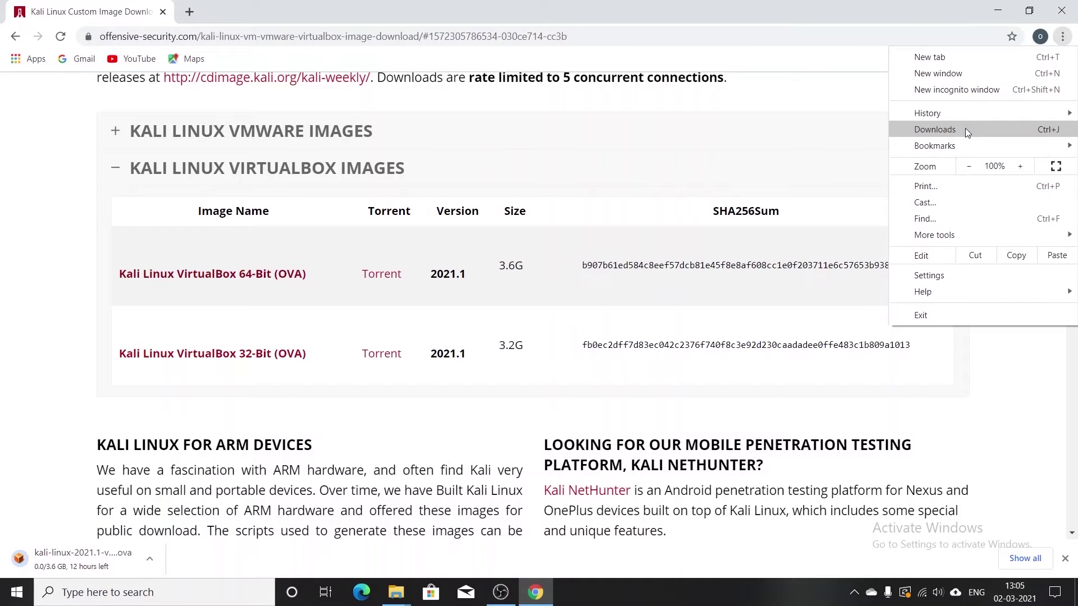
{"action": "left_click", "coordinate": [964, 128]}
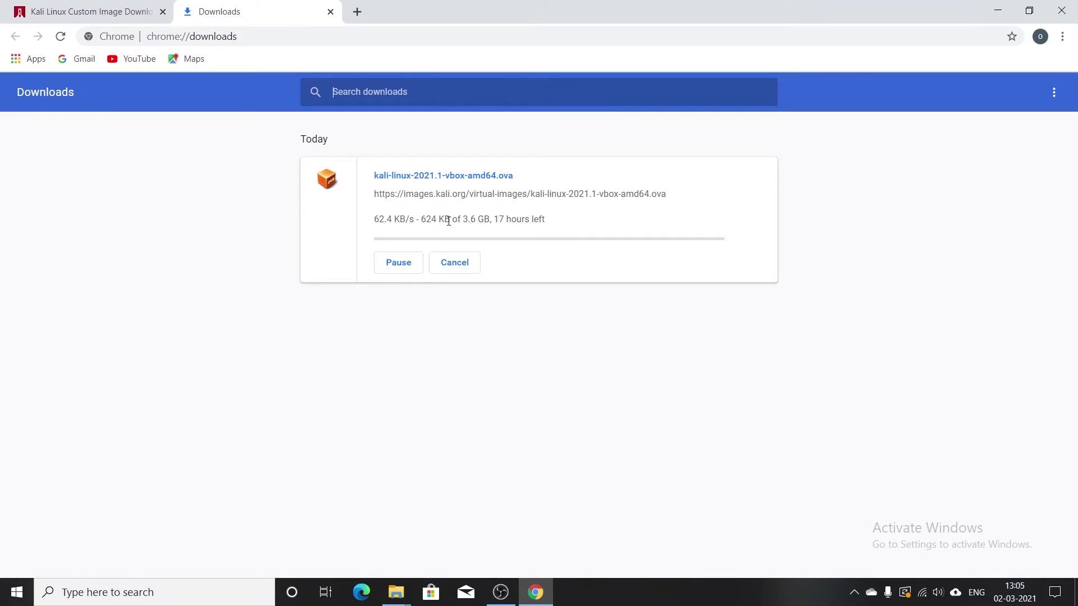
{"action": "left_click", "coordinate": [398, 262]}
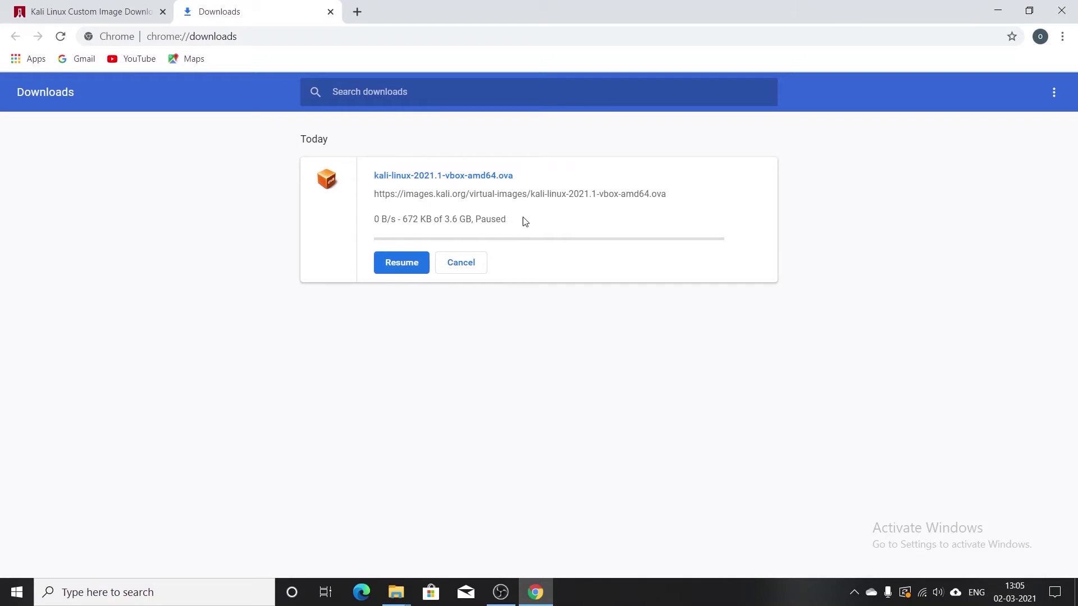
{"action": "left_click", "coordinate": [995, 11]}
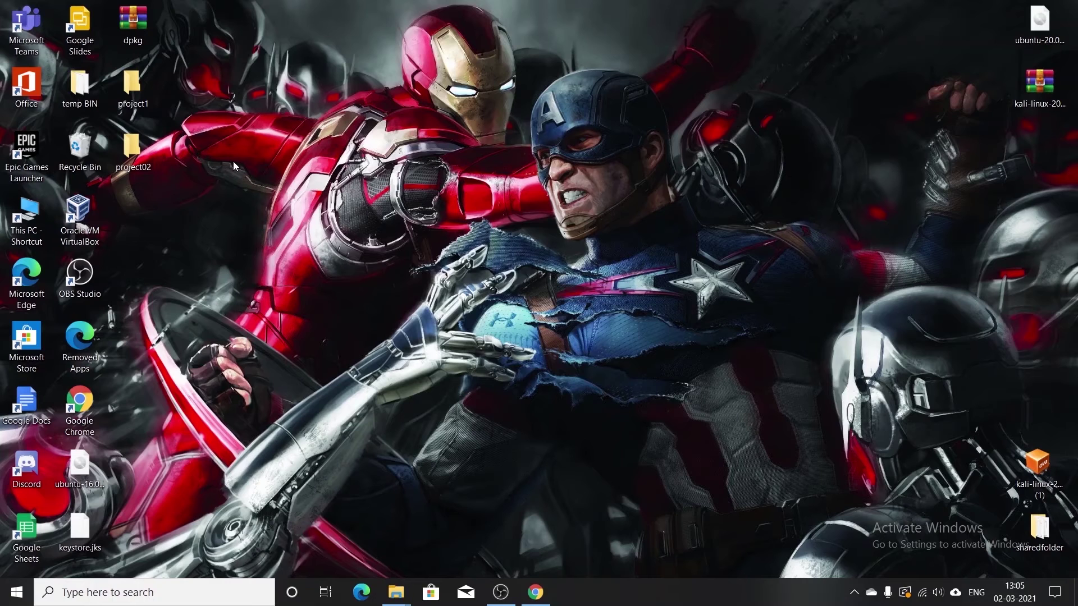
Step: Place the desktop's Kali Linux 2020.4 OVA file near the VirtualBox shortcut and import it with the default appliance settings, accepting its licence
{"action": "left_click_drag", "start_coordinate": [1032, 477], "coordinate": [138, 219]}
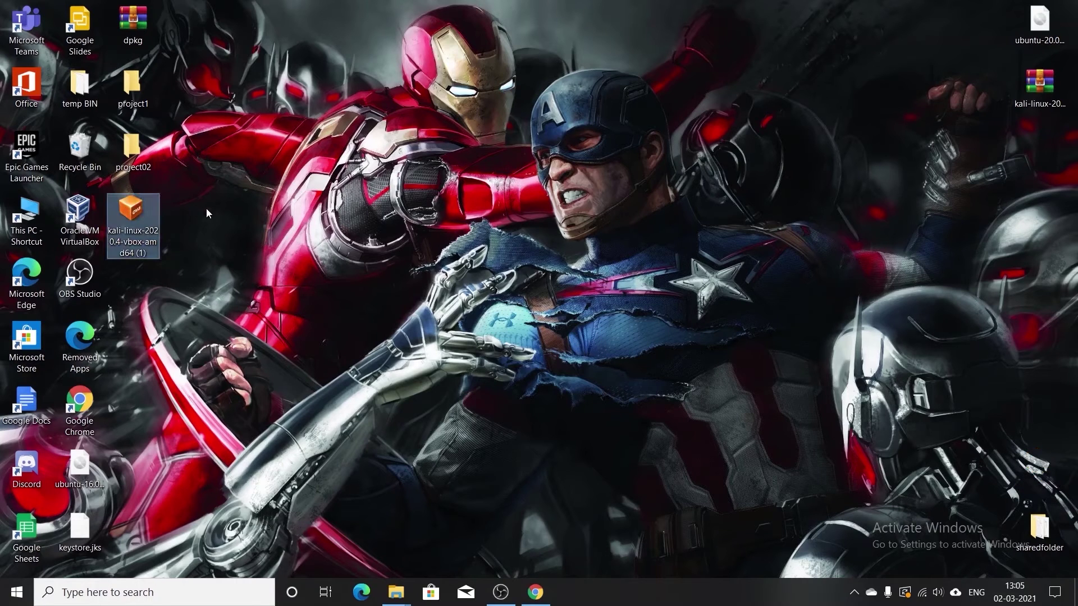
{"action": "double_click", "coordinate": [127, 220]}
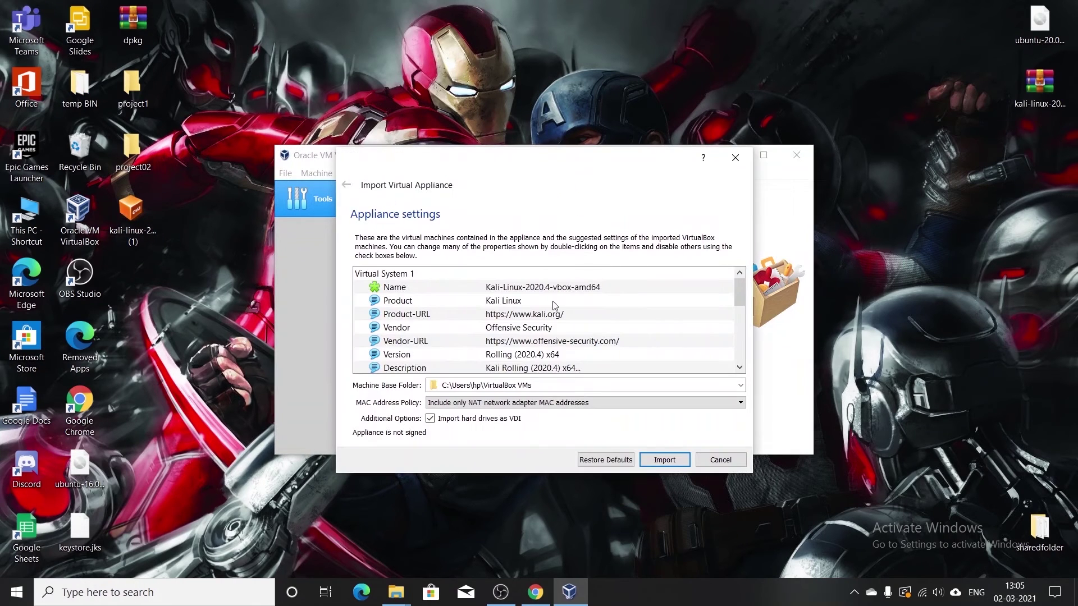
{"action": "scroll", "coordinate": [575, 355], "scroll_direction": "down", "scroll_amount": 3}
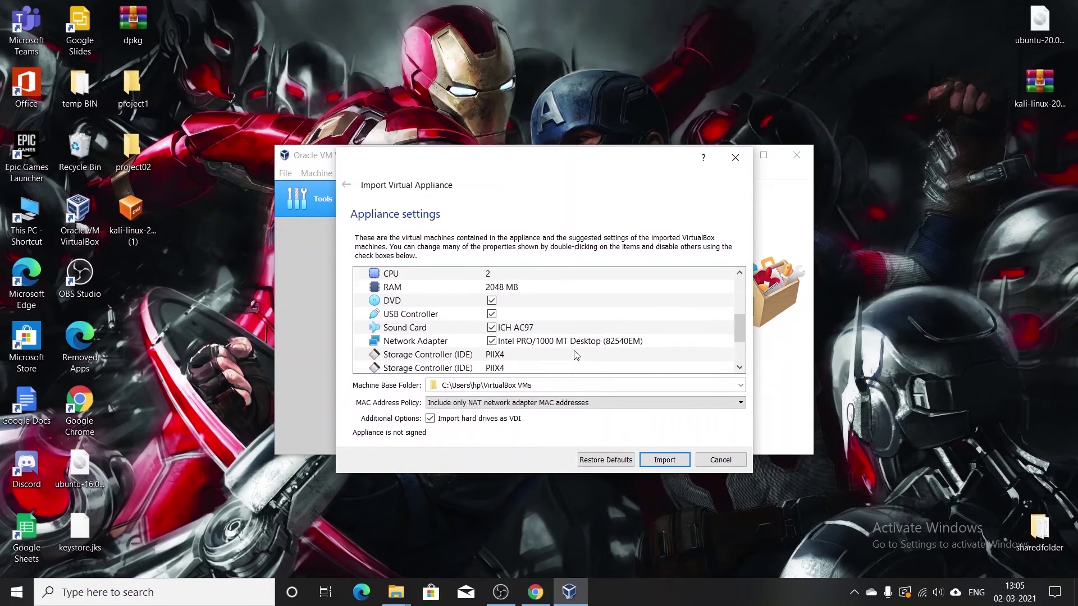
{"action": "scroll", "coordinate": [576, 355], "scroll_direction": "up", "scroll_amount": 3}
{"action": "left_click", "coordinate": [664, 459]}
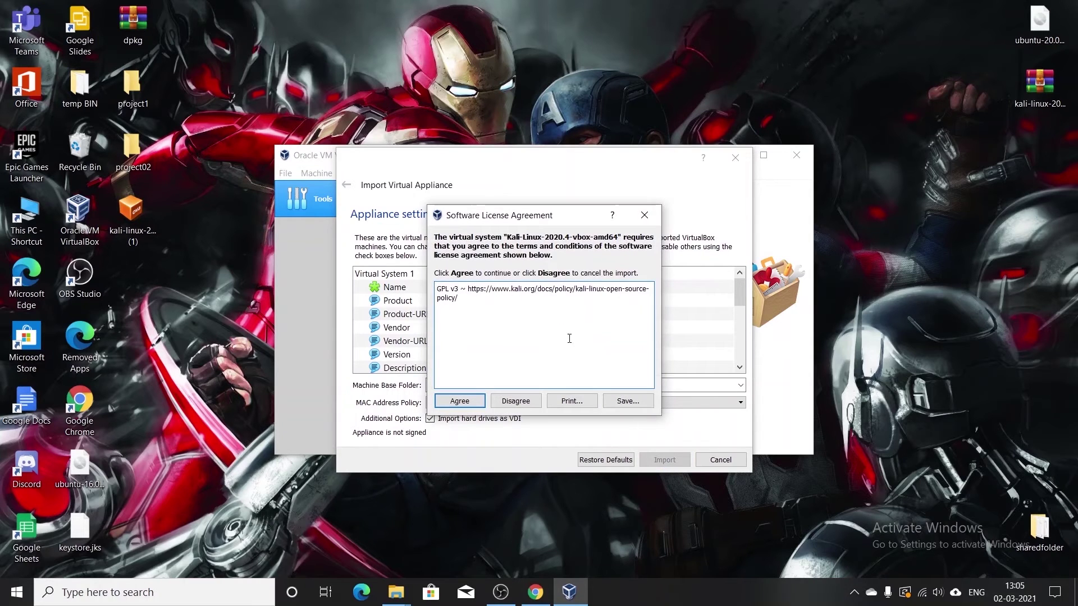
{"action": "left_click", "coordinate": [459, 401]}
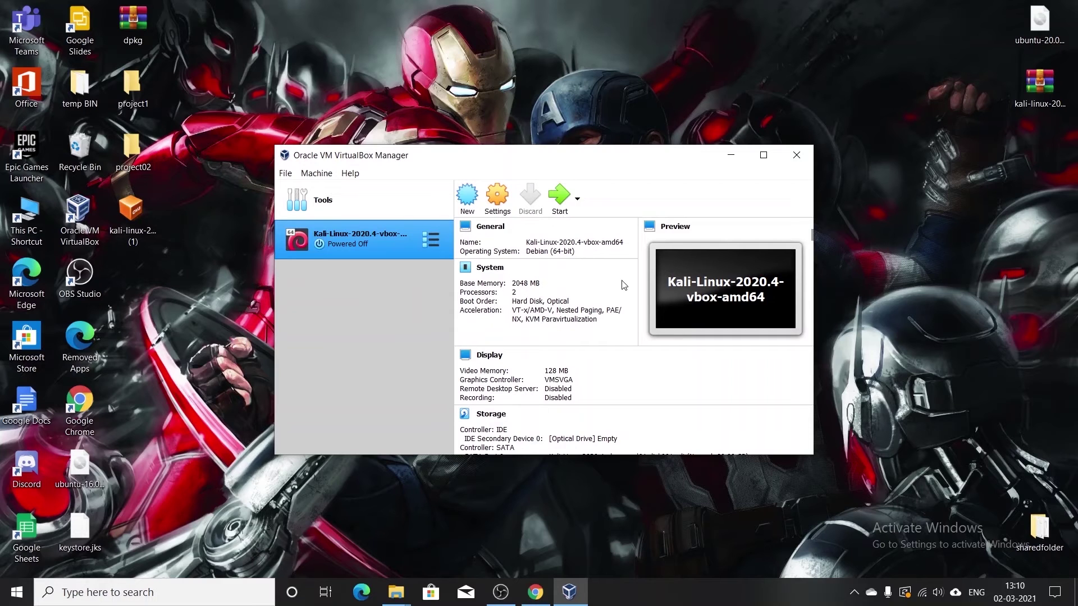
Step: In the Kali virtual machine's settings, attach network Adapter 1 to Bridged Adapter
{"action": "left_click", "coordinate": [502, 200]}
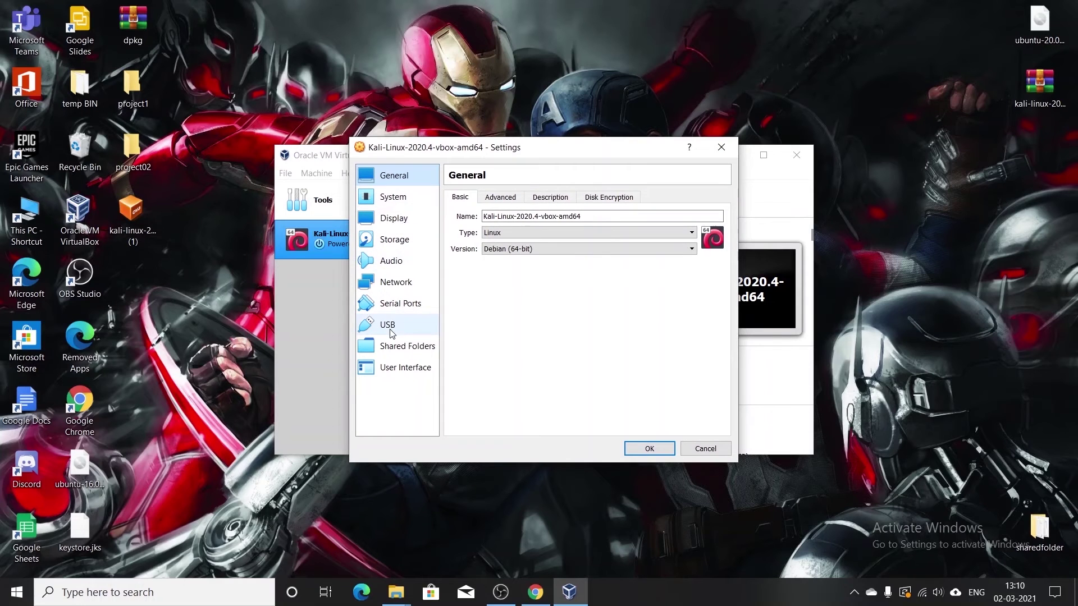
{"action": "left_click", "coordinate": [401, 284]}
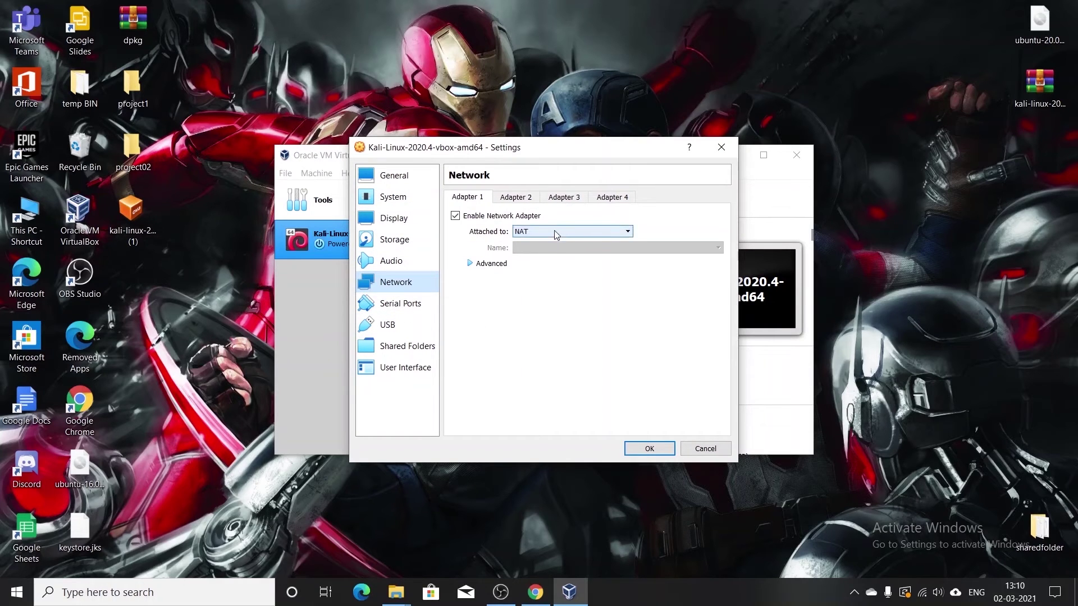
{"action": "left_click", "coordinate": [627, 233]}
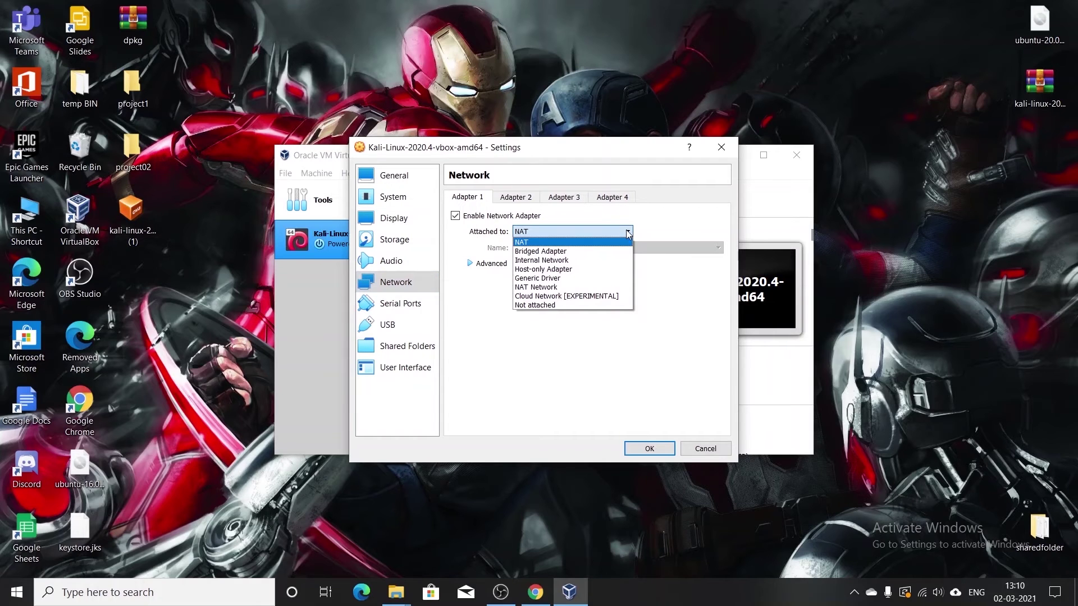
{"action": "left_click", "coordinate": [572, 253]}
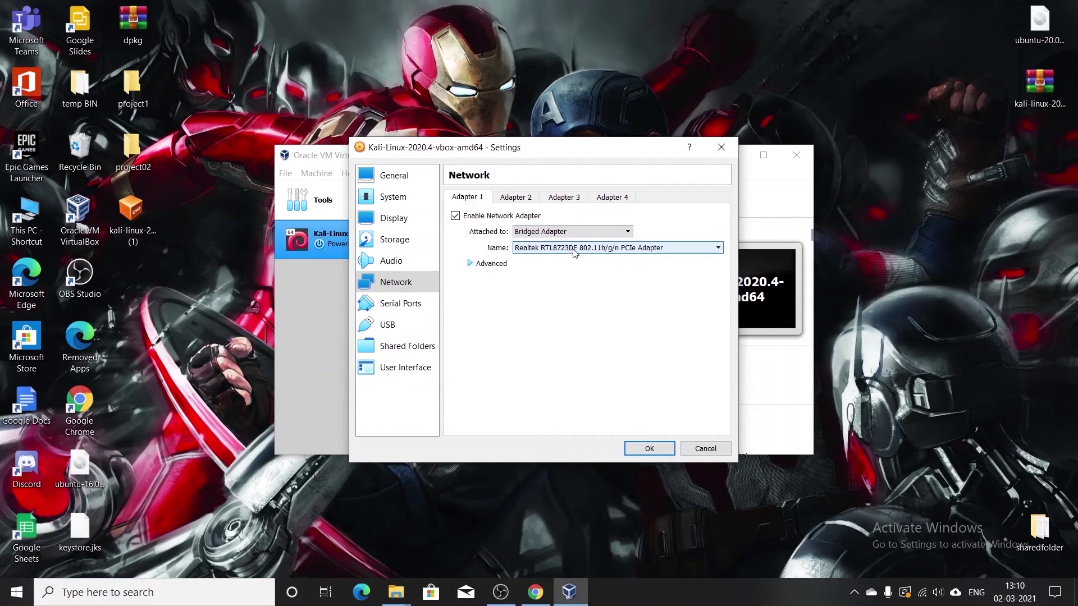
Step: Set the virtual machine's base memory to 2048 MB, check its processor, USB and general settings, and save the configuration
{"action": "left_click", "coordinate": [402, 200]}
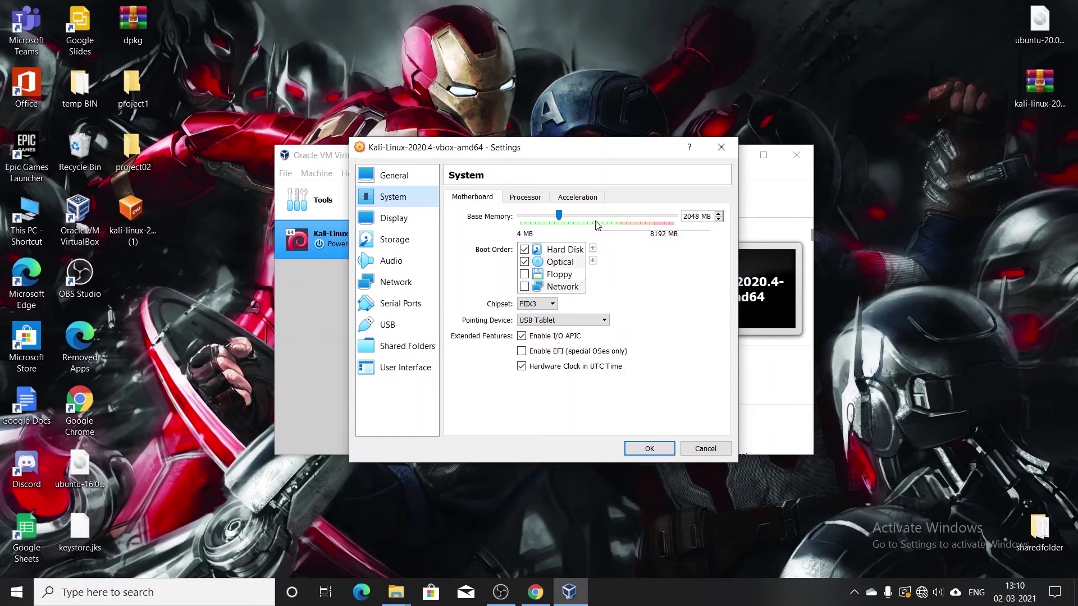
{"action": "left_click_drag", "start_coordinate": [559, 216], "coordinate": [555, 216]}
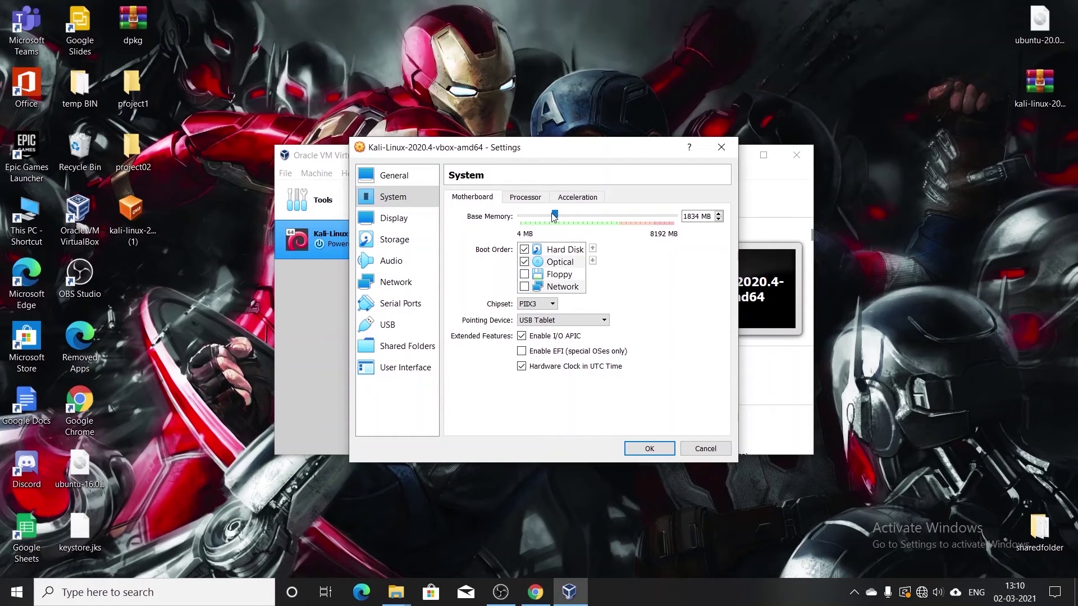
{"action": "left_click_drag", "start_coordinate": [554, 216], "coordinate": [558, 212]}
{"action": "left_click", "coordinate": [526, 199]}
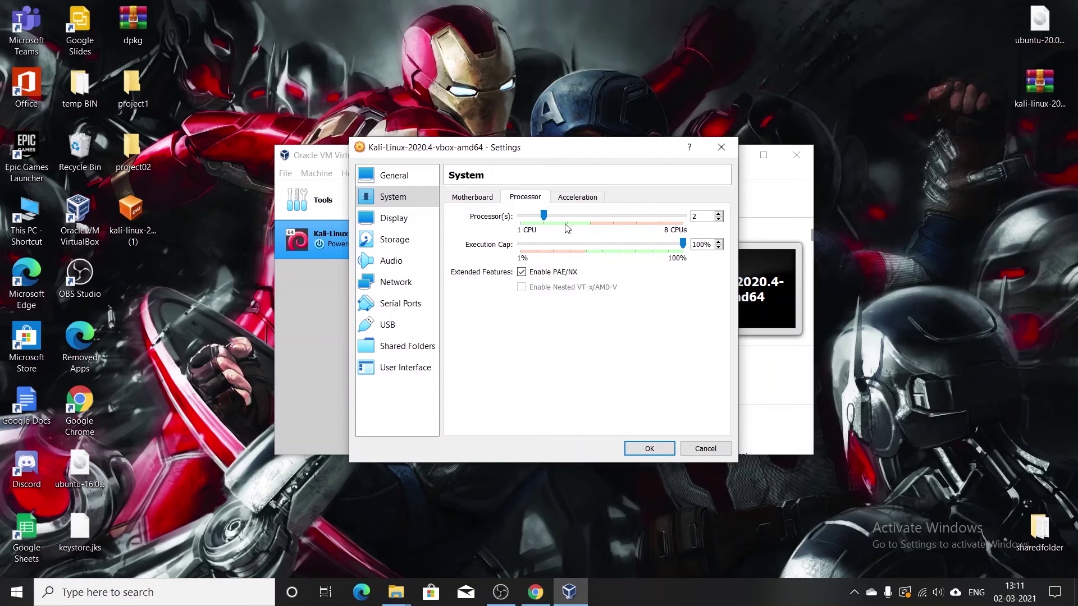
{"action": "left_click", "coordinate": [408, 322]}
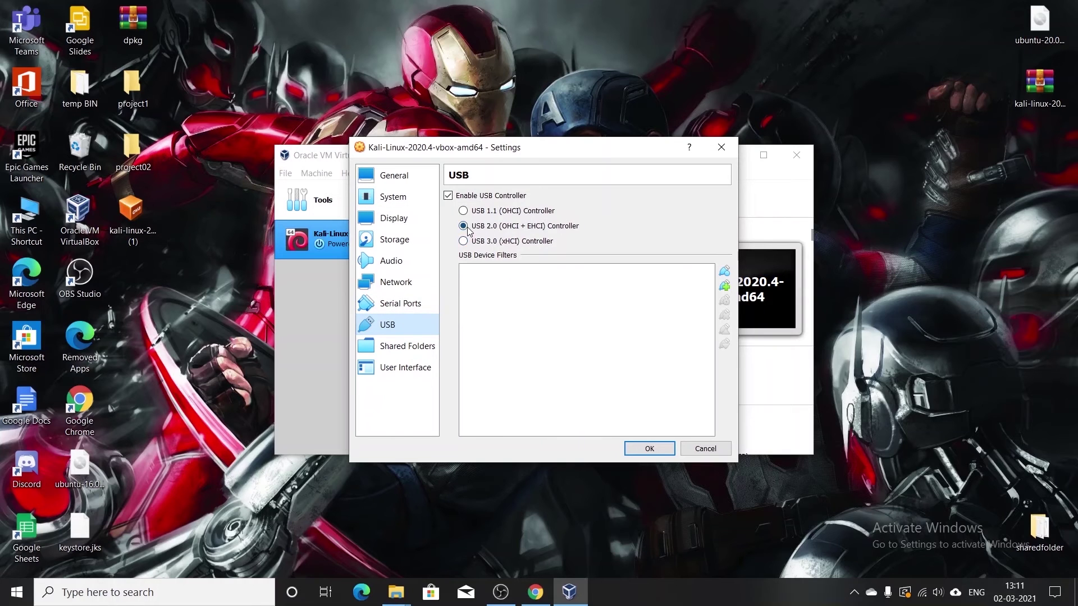
{"action": "left_click", "coordinate": [410, 176]}
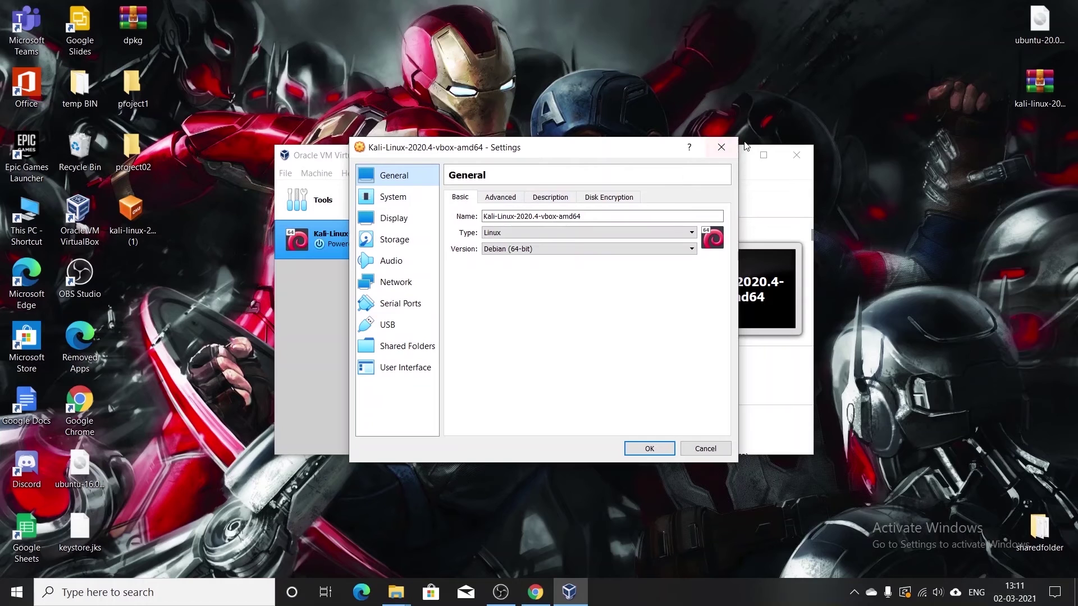
{"action": "left_click", "coordinate": [658, 449]}
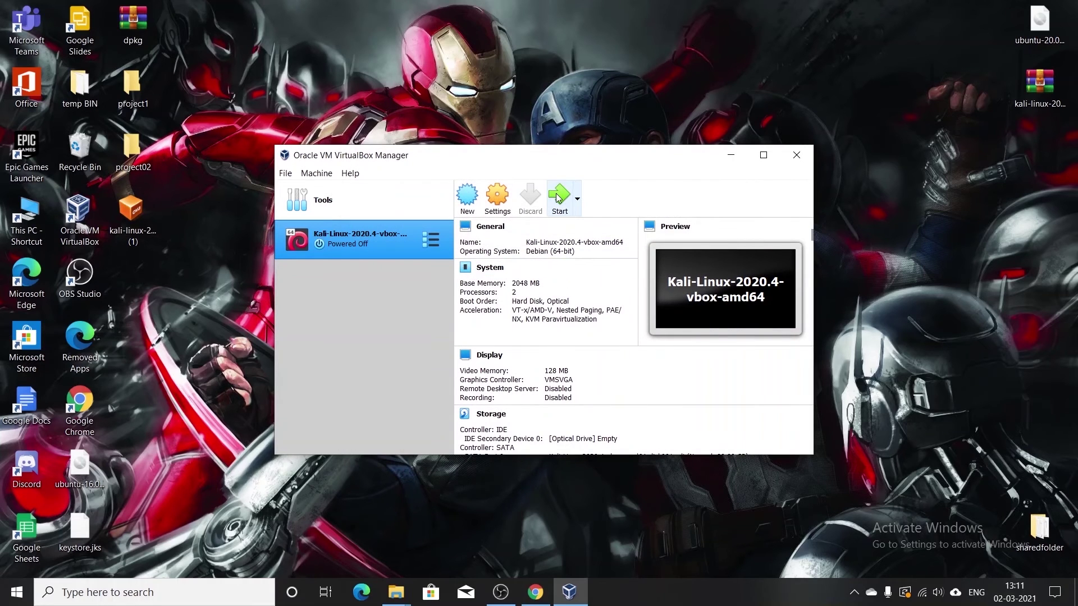
Step: Start the Kali virtual machine, maximize its window, boot the default entry, dismiss the notices and switch to full-screen mode
{"action": "left_click", "coordinate": [559, 196]}
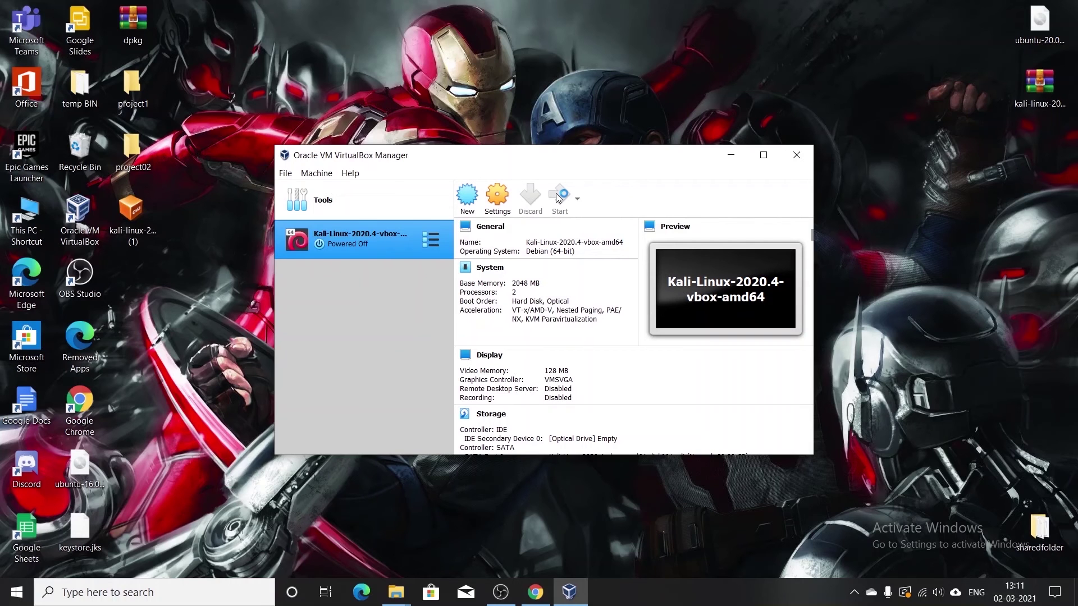
{"action": "left_click", "coordinate": [558, 196]}
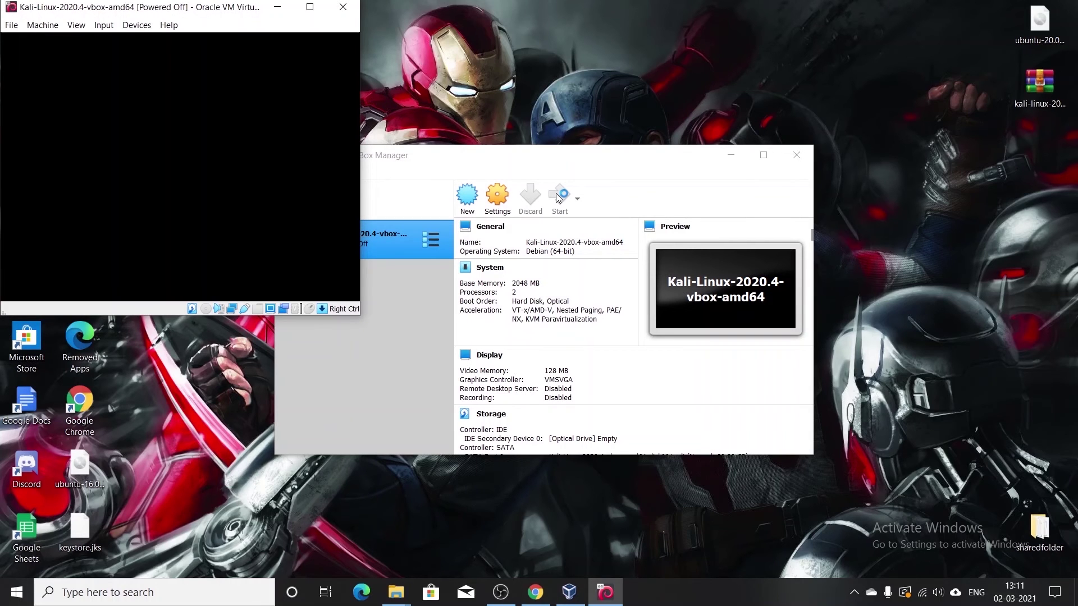
{"action": "left_click", "coordinate": [317, 9]}
{"action": "left_click", "coordinate": [1052, 44]}
{"action": "key", "text": "Return"}
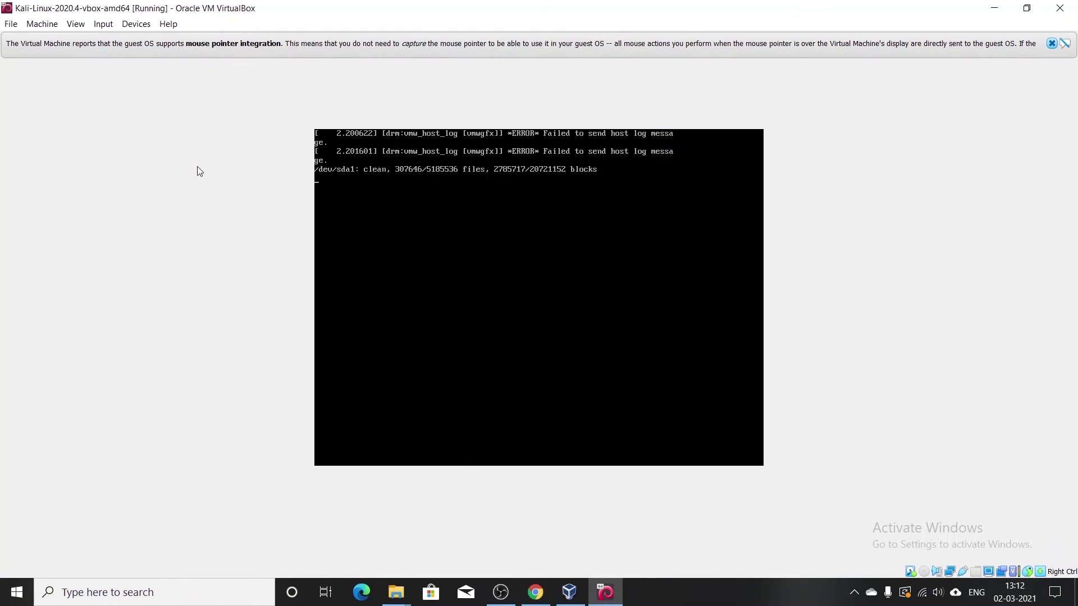
{"action": "left_click", "coordinate": [1052, 44]}
{"action": "left_click", "coordinate": [75, 23]}
{"action": "left_click", "coordinate": [108, 38]}
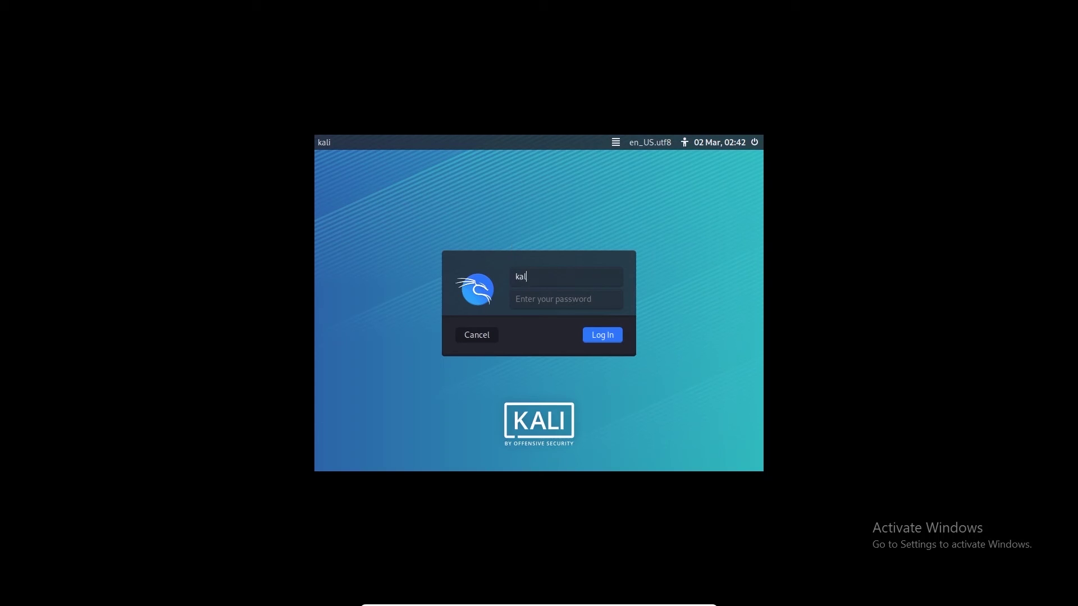
Step: Log in to Kali Linux with the default username and account password, and look over the applications menu
{"action": "key", "text": "Tab"}
{"action": "type", "text": "kali"}
{"action": "key", "text": "Return"}
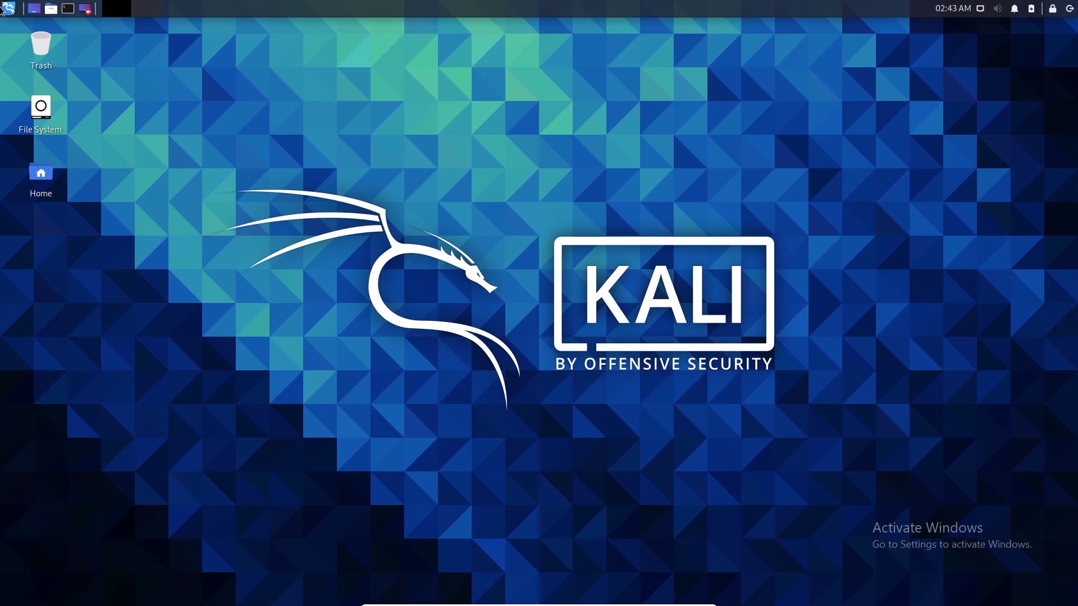
{"action": "left_click", "coordinate": [3, 8]}
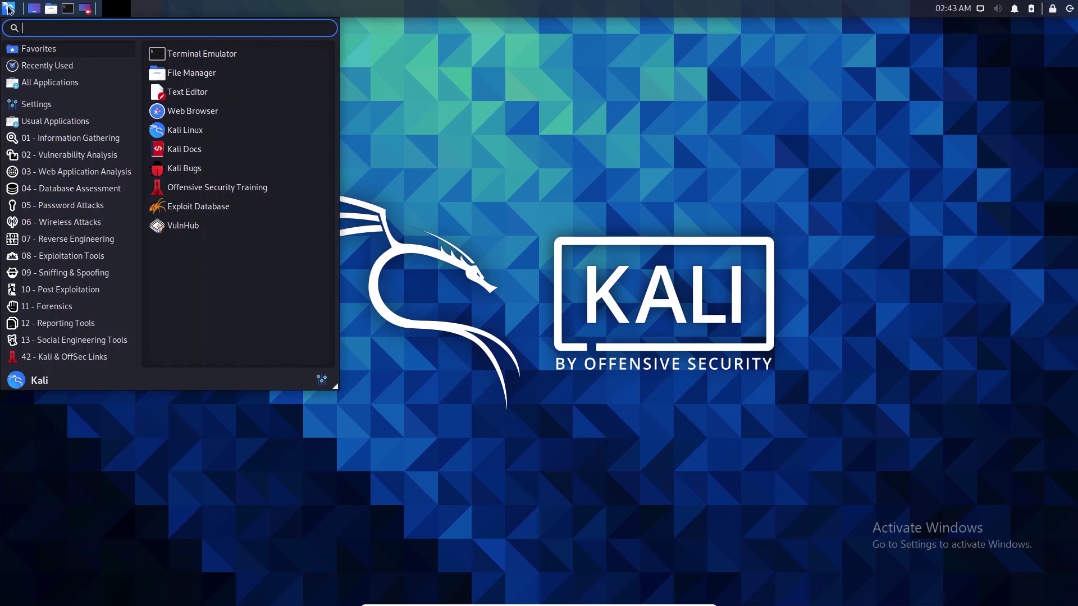
{"action": "left_click", "coordinate": [503, 150]}
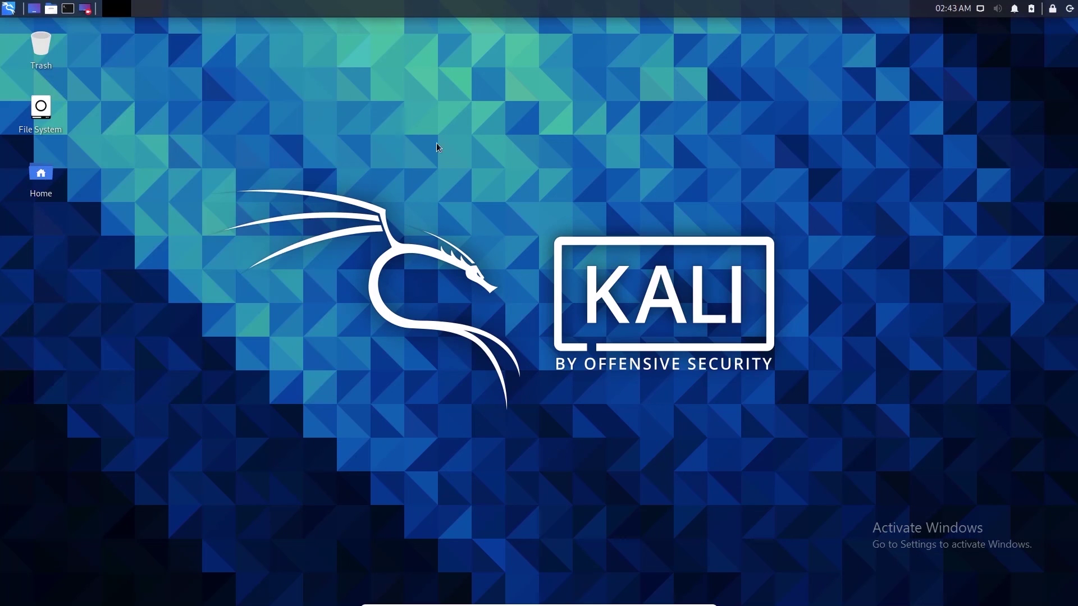